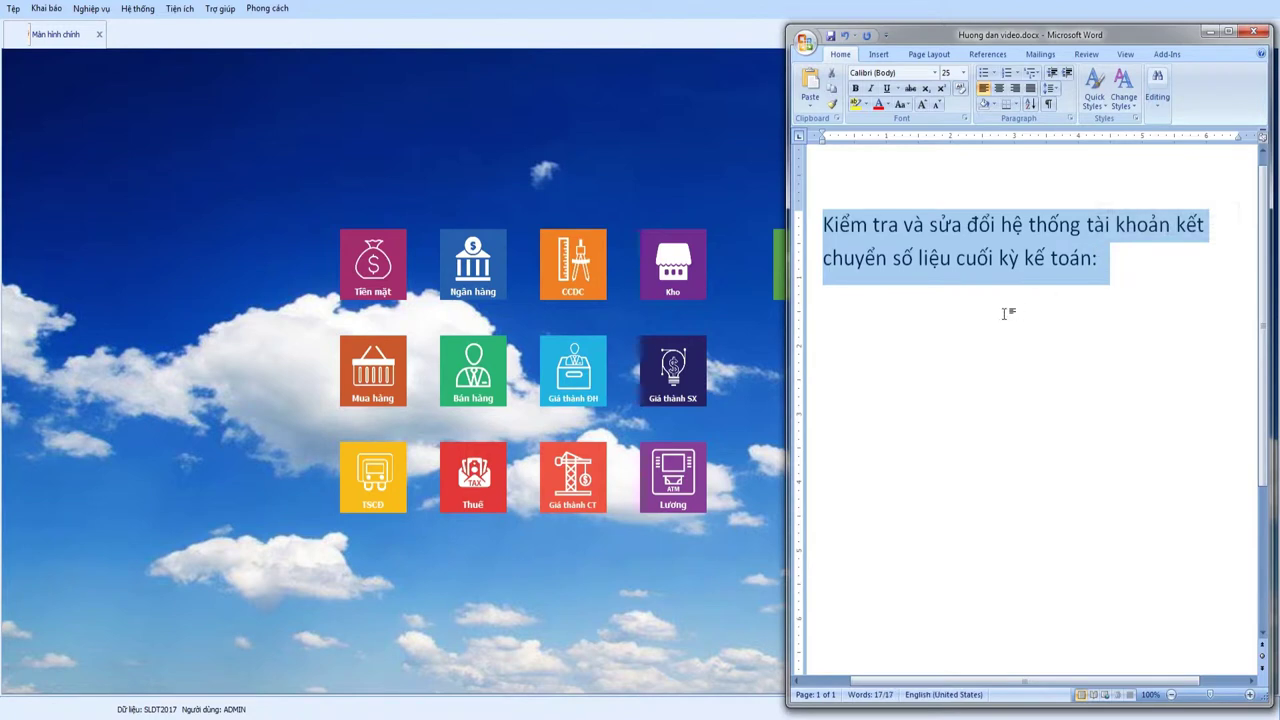
Step: Add the line "Nói qua về hệ thông tài khoản:" below the title of the Word document and start a new line
click(1004, 300)
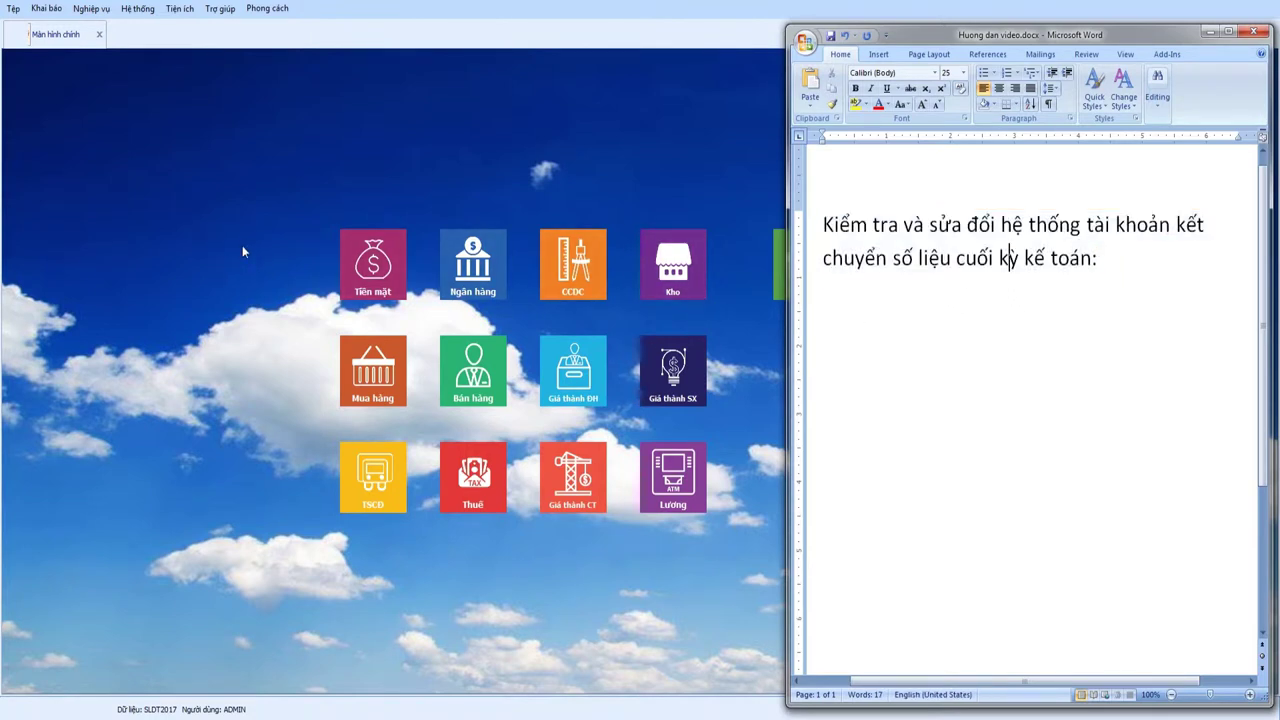
click(1100, 258)
key(Return)
text(Nói qua)
text( vef hệ thông)
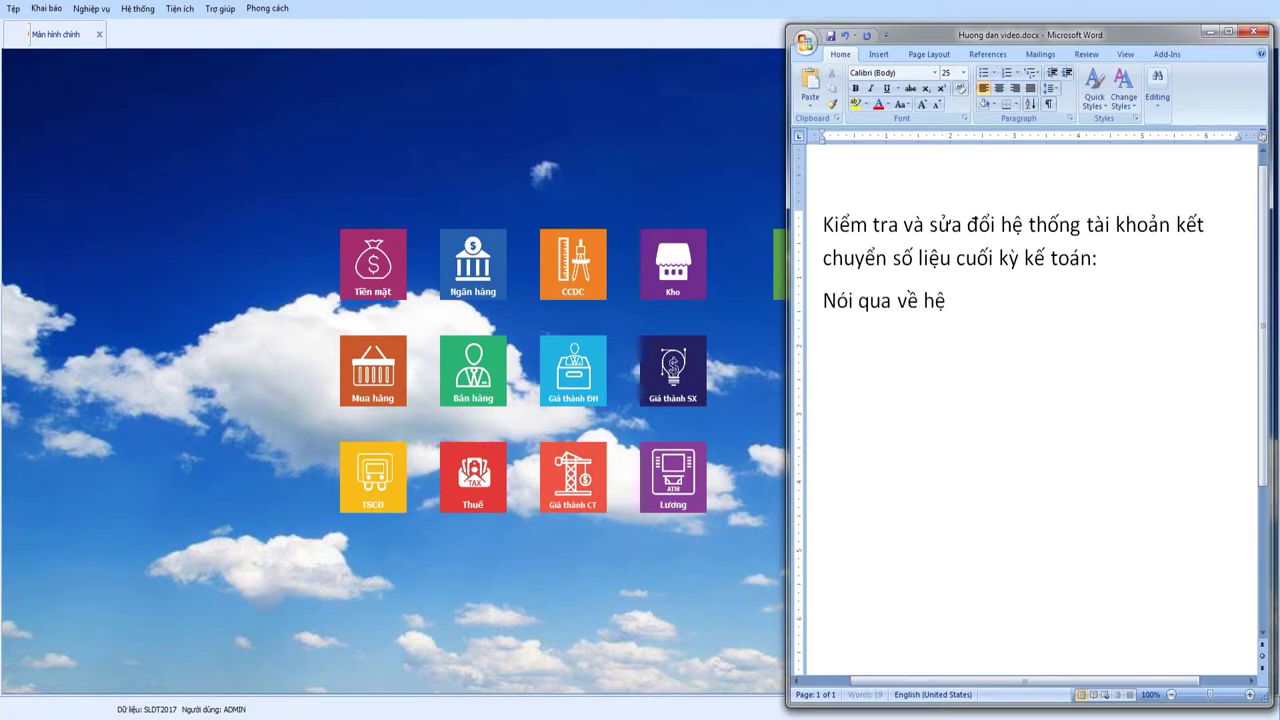
text( tài ko)
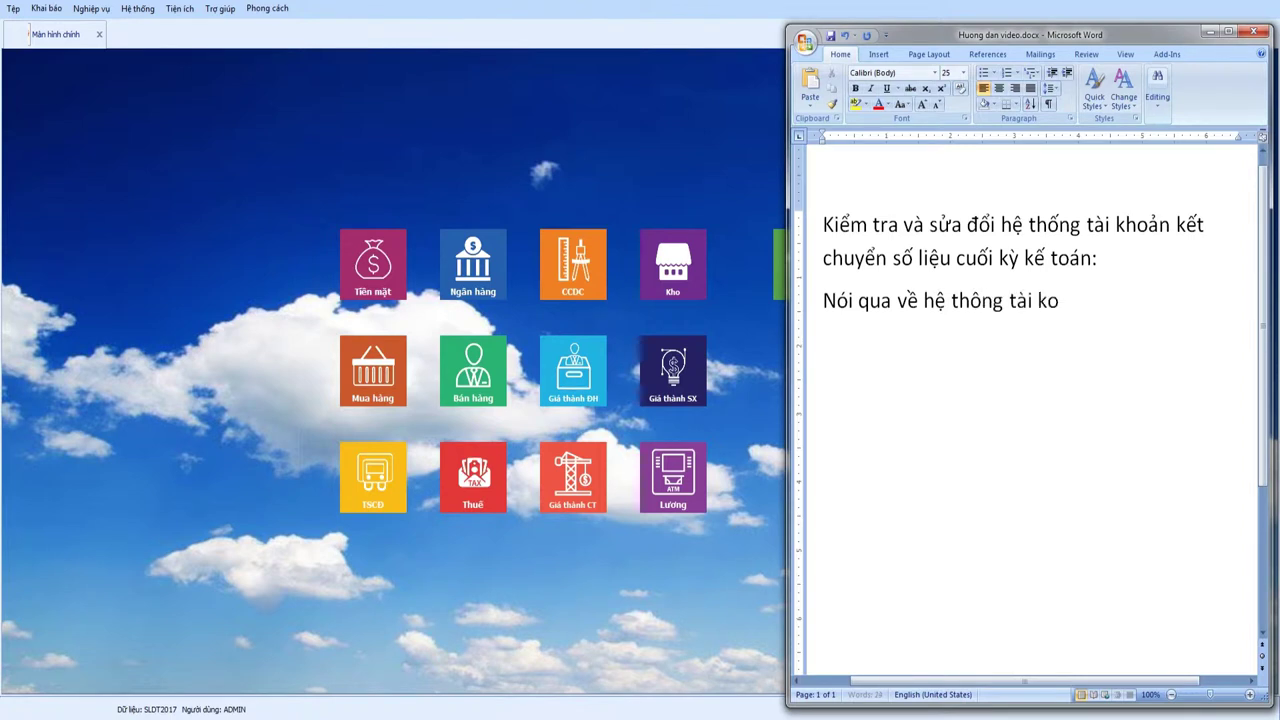
text(anr)
key(BackSpace)
key(BackSpace)
key(BackSpace)
key(BackSpace)
text(k)
key(BackSpace)
text(hoanr:)
key(Return)
Step: Switch to the accounting program and open the chart of accounts (Hệ thống tài khoản)
click(163, 134)
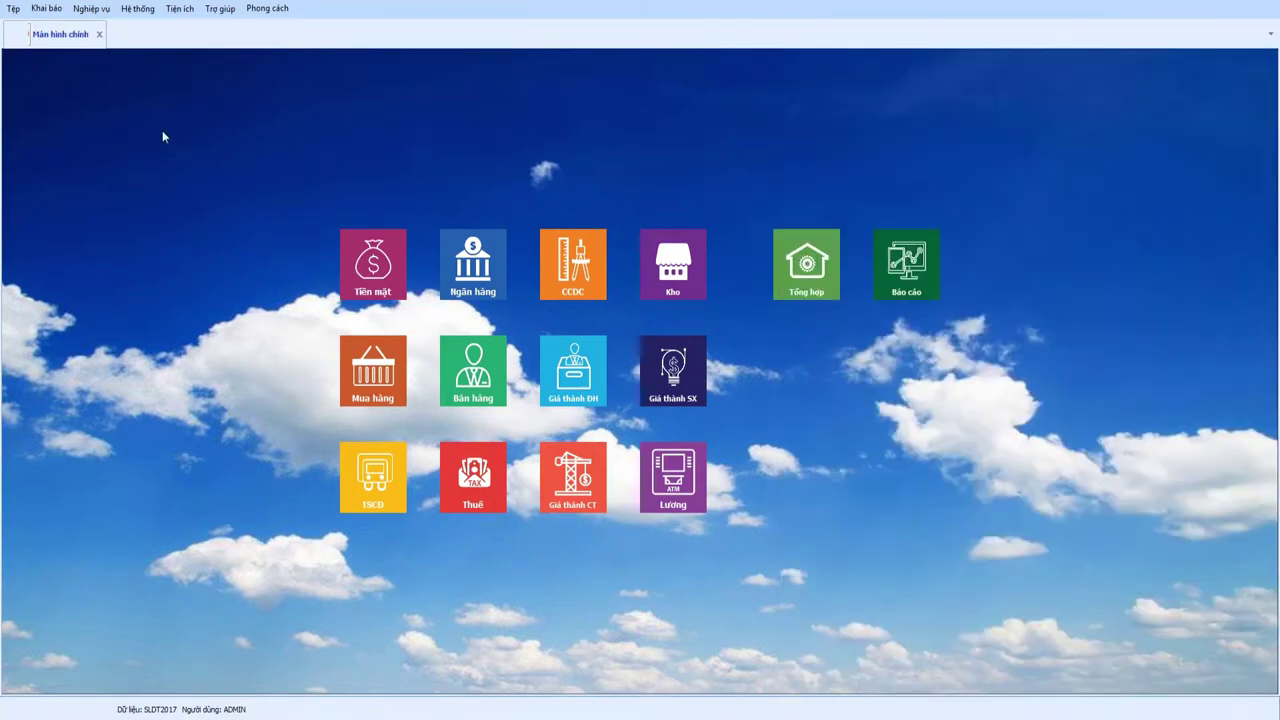
click(46, 8)
mouse_move(135, 32)
click(232, 28)
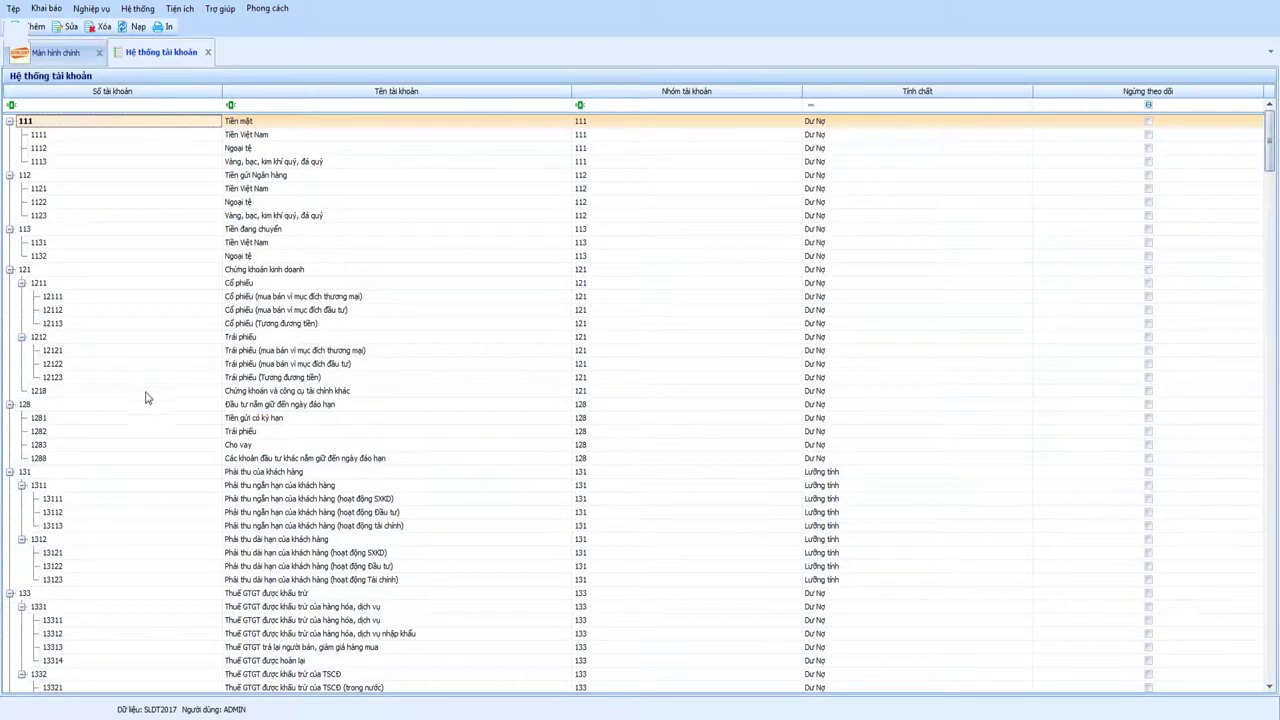
Step: Filter the account numbers by 154 and review sub-accounts 15411, 15412 and 1542
click(70, 104)
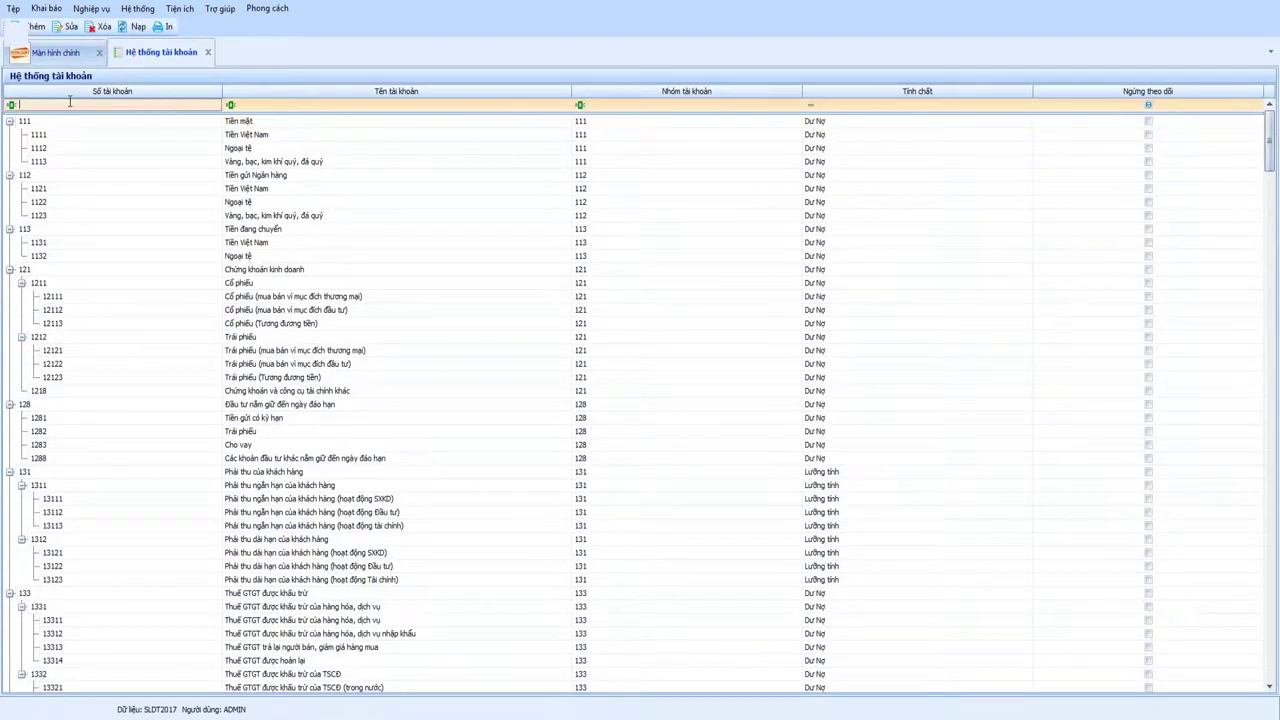
text(154)
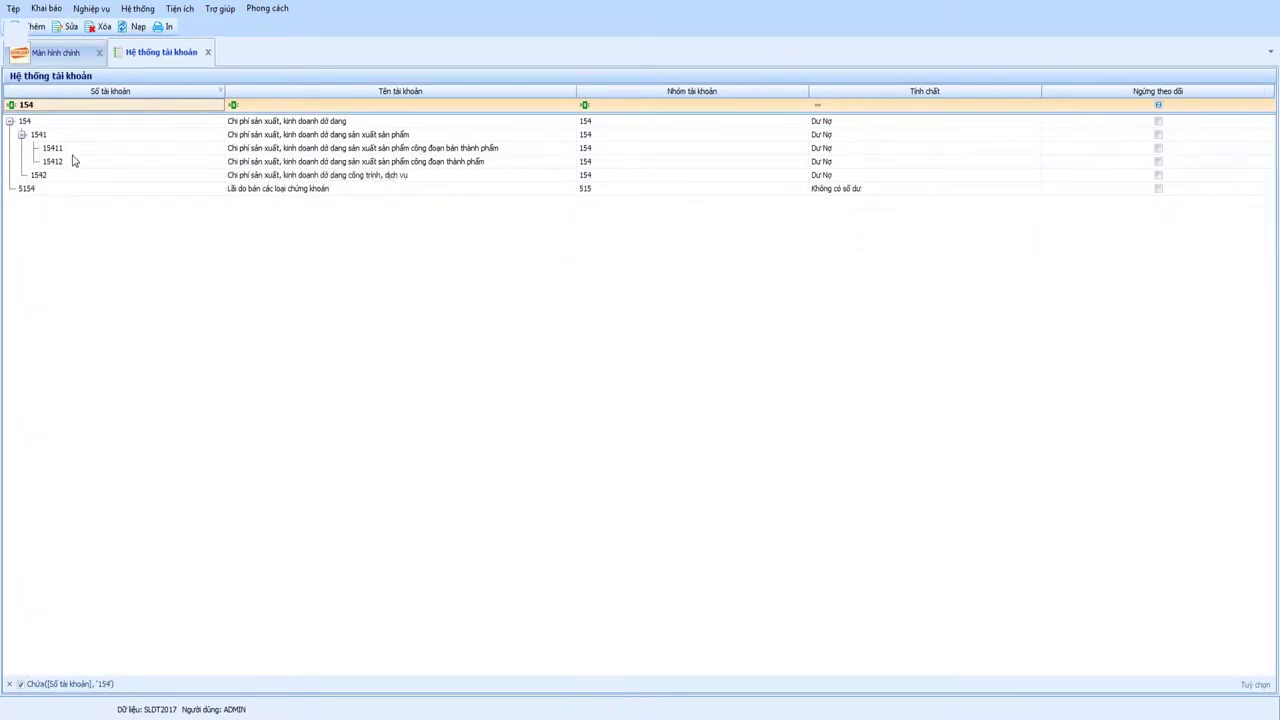
click(71, 151)
click(78, 164)
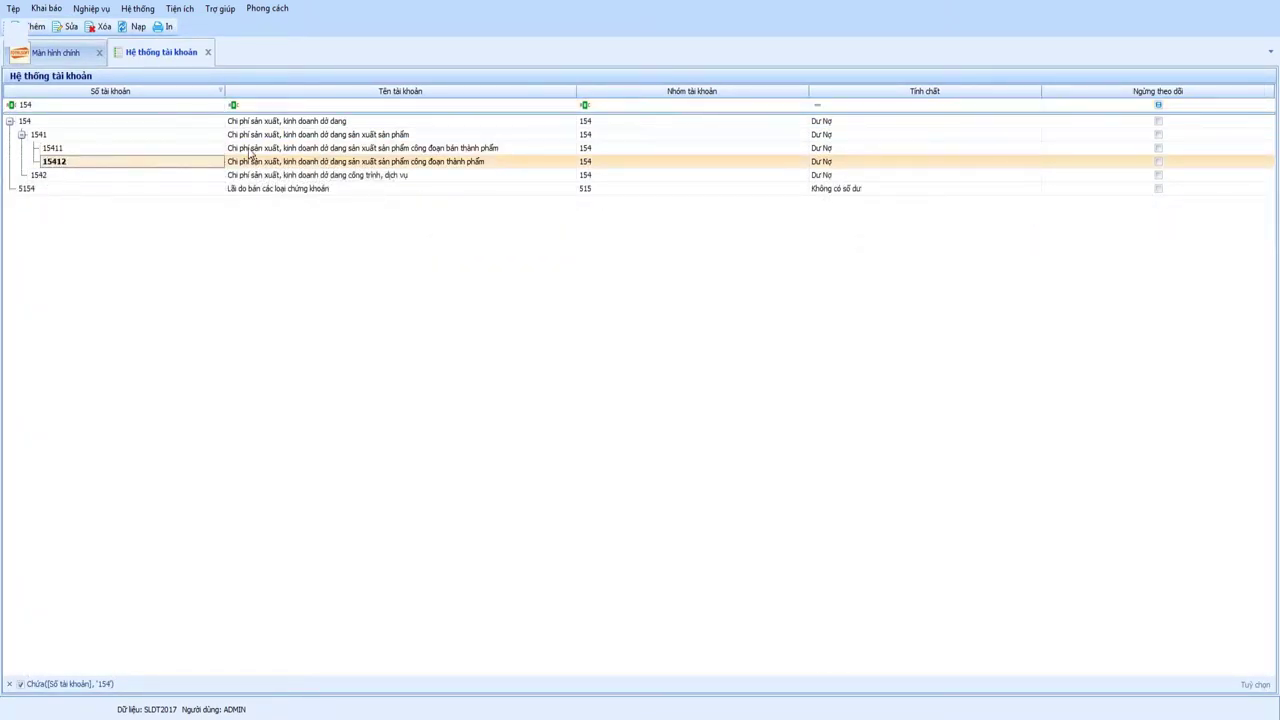
click(49, 178)
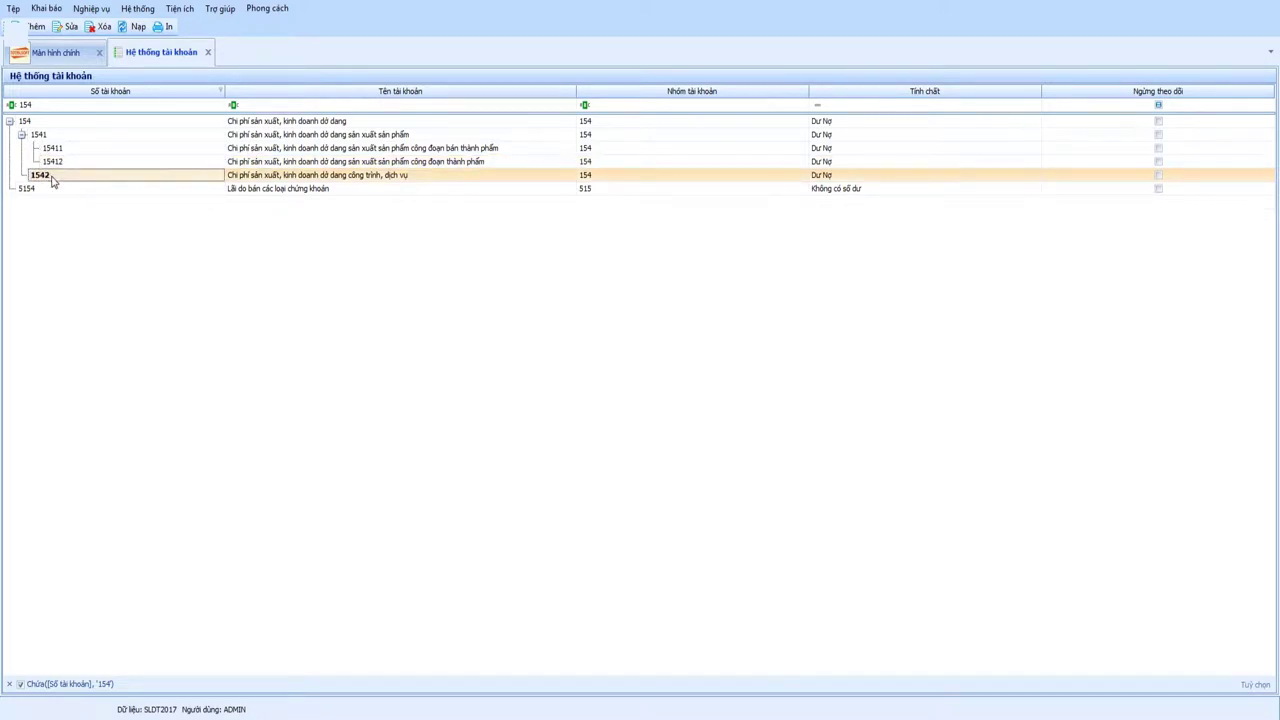
click(54, 149)
click(56, 163)
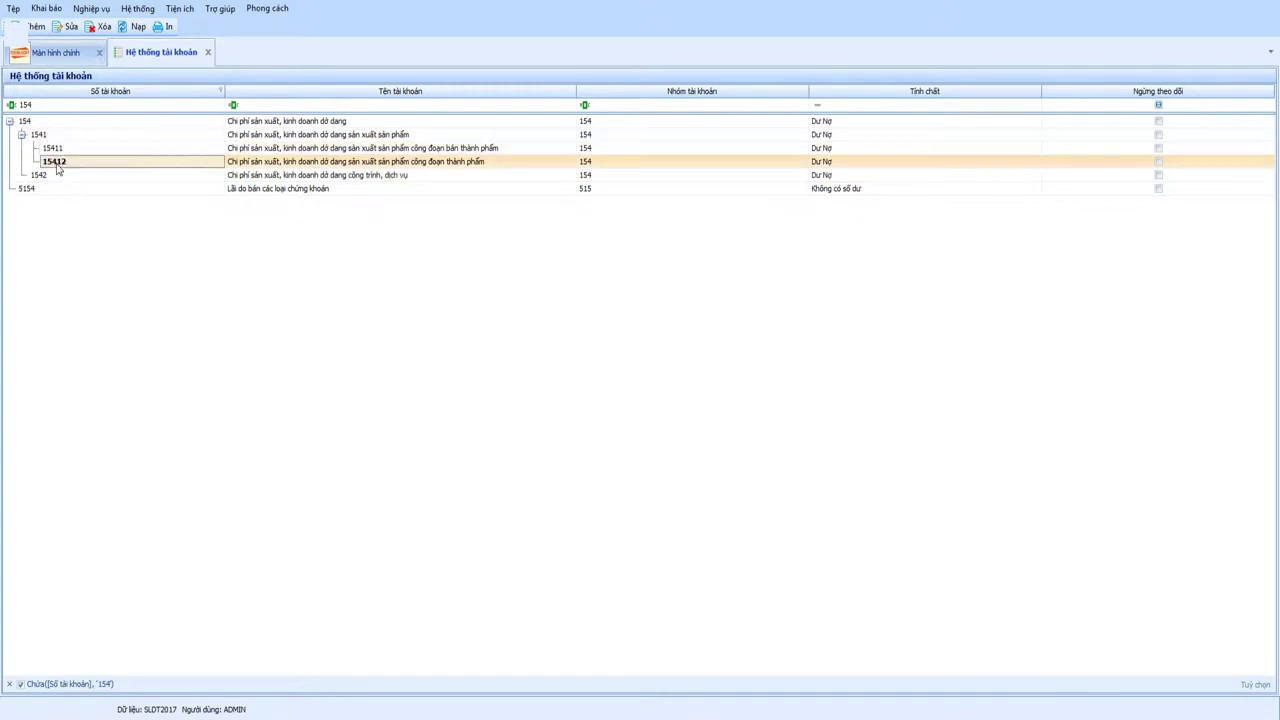
Step: Replace the account number filter with 621 to view the direct material cost accounts
click(56, 104)
key(BackSpace)
key(BackSpace)
key(BackSpace)
text(6)
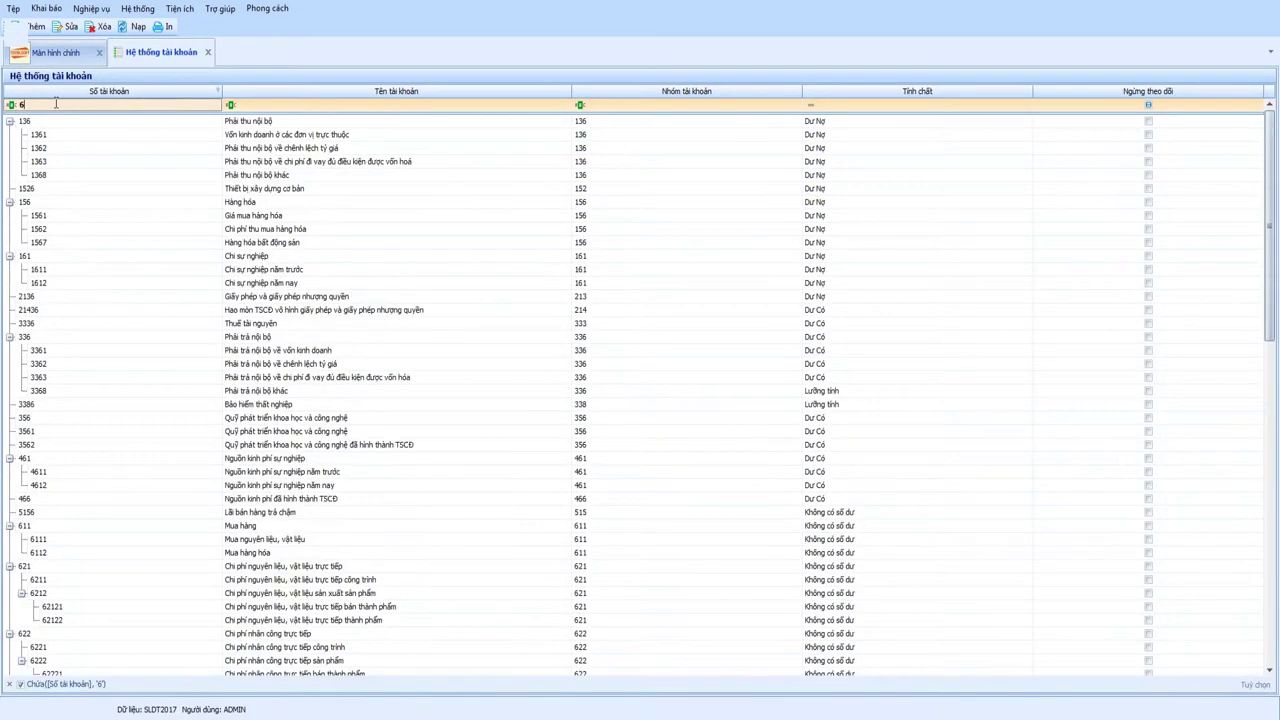
text(21)
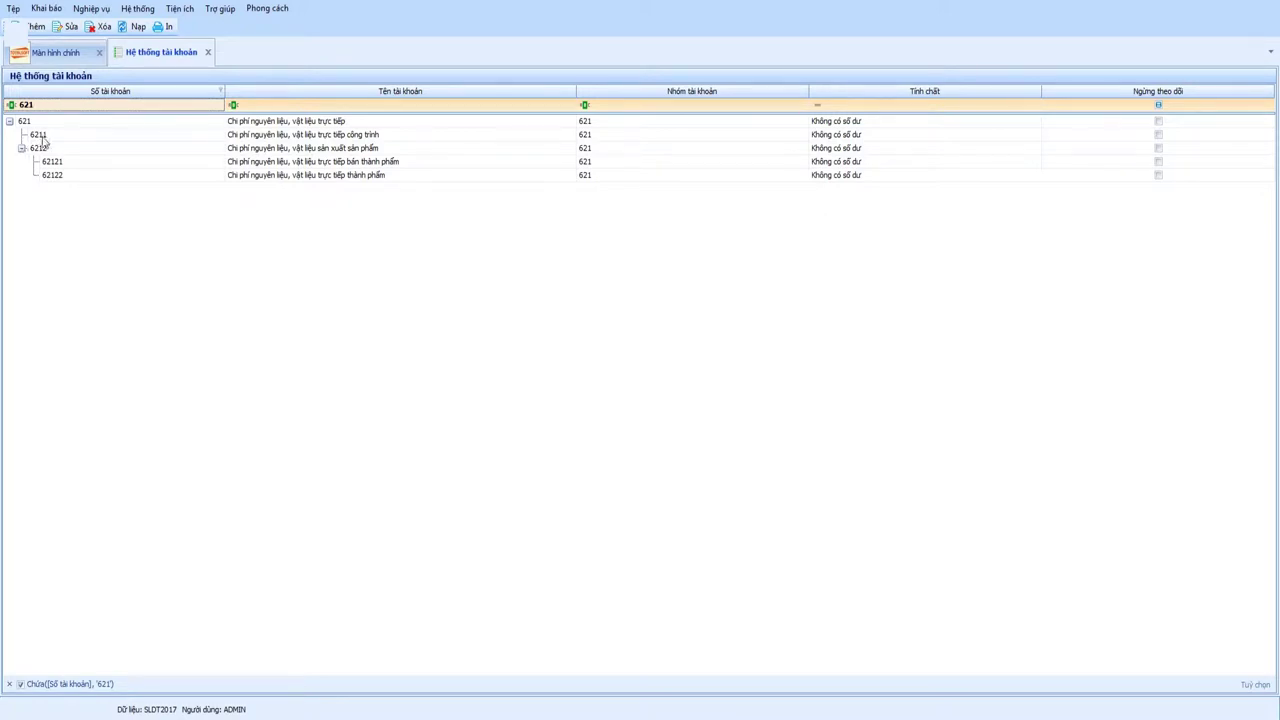
Step: Filter the account numbers by 622 and review sub-accounts 62221, 62222 and 6221
key(BackSpace)
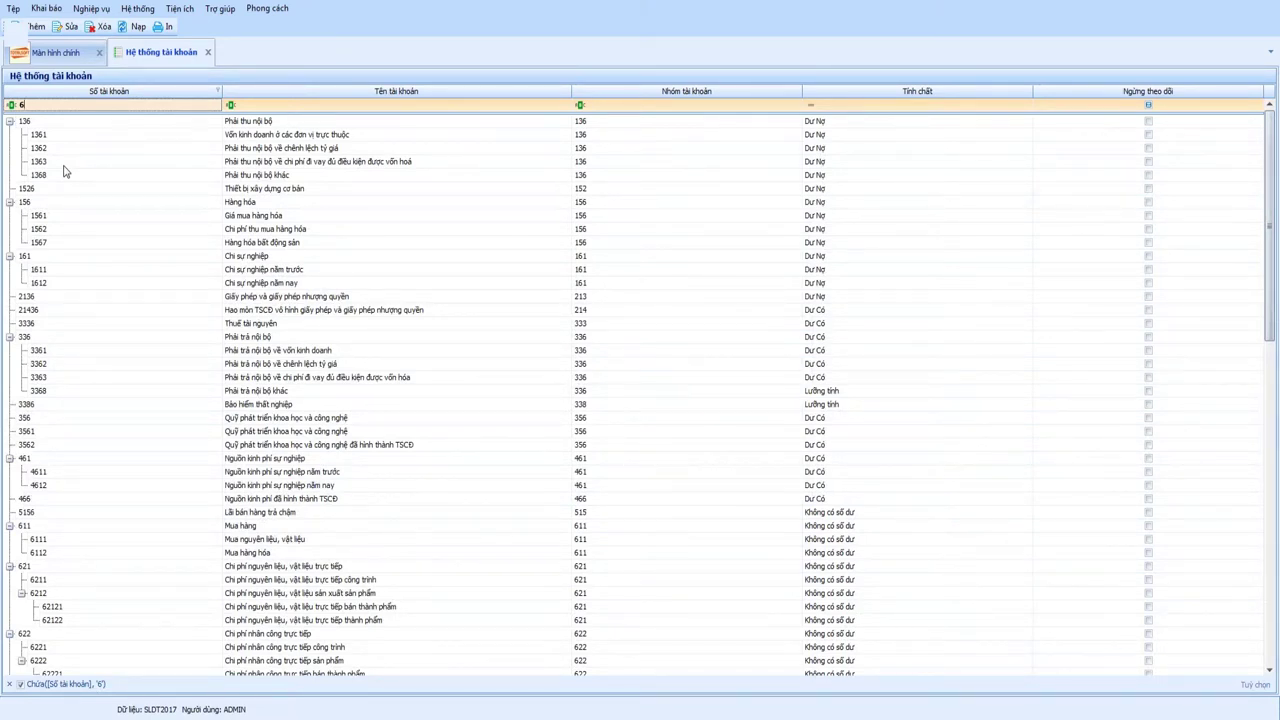
text(22)
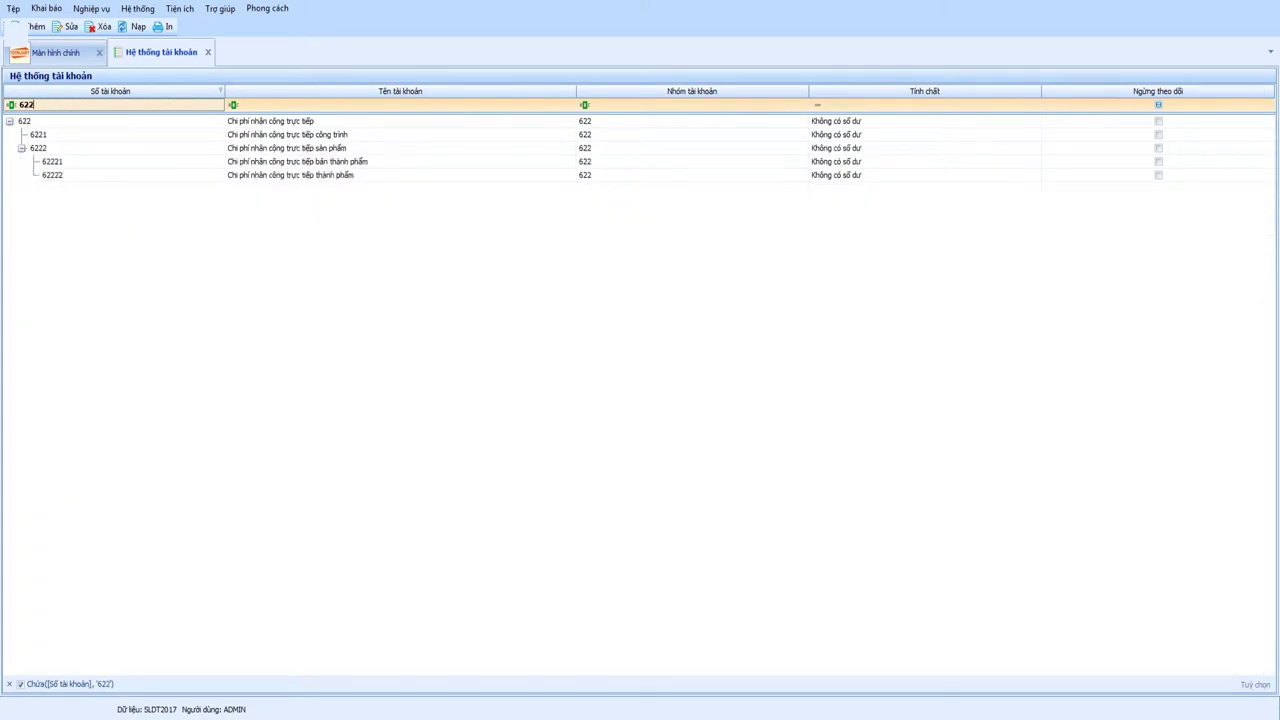
click(60, 162)
click(58, 176)
click(60, 162)
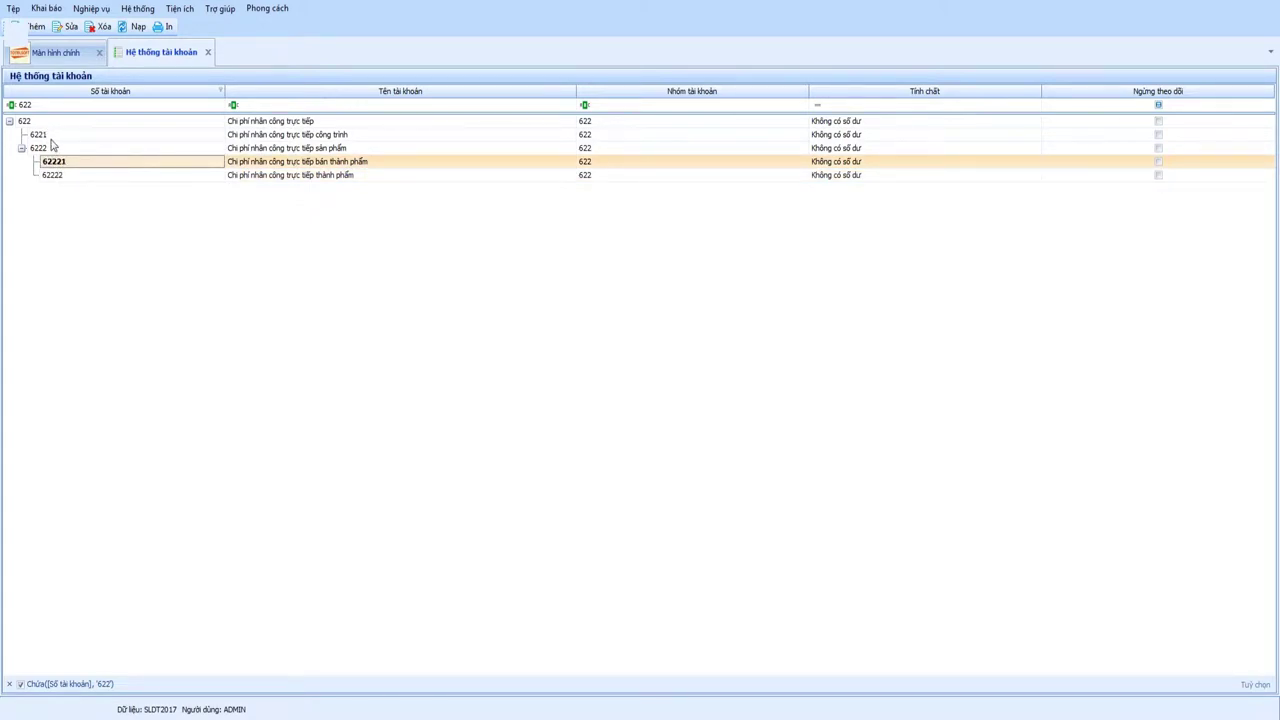
click(44, 136)
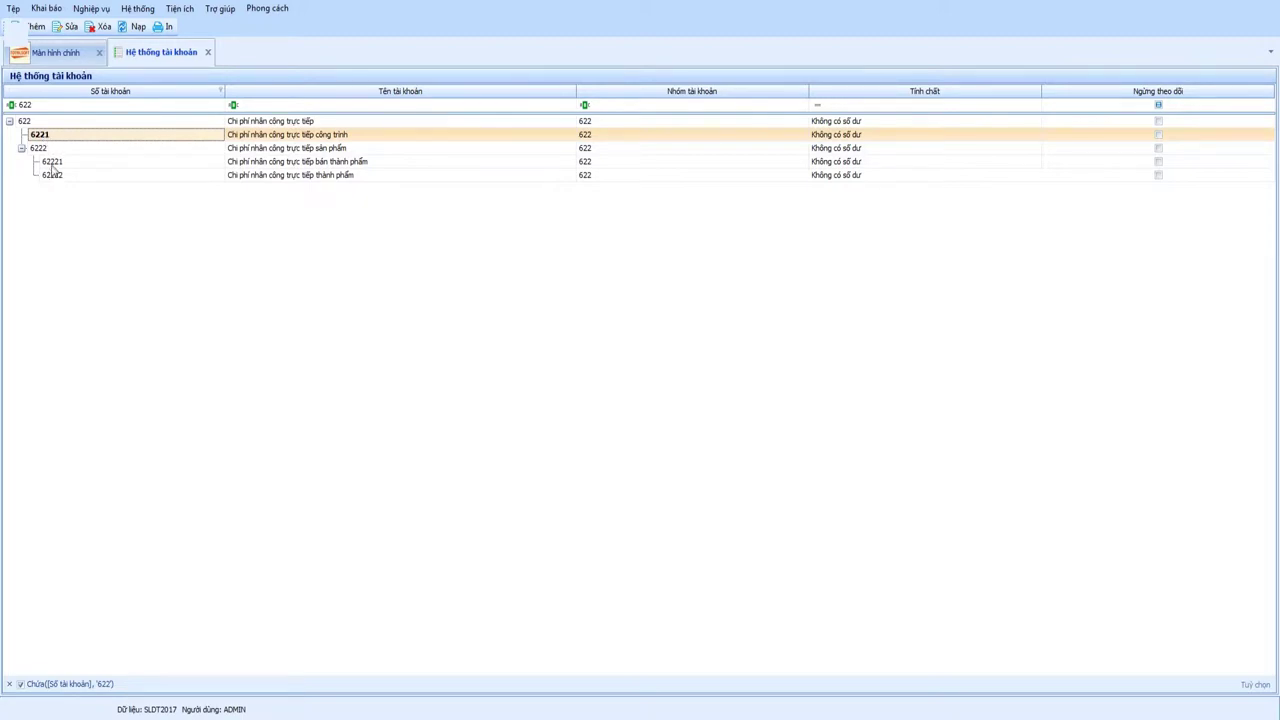
Step: Filter the account numbers by 627 and review its sub-accounts from 62711 to 62718 and 62721 to 62725
click(38, 105)
key(BackSpace)
key(BackSpace)
key(BackSpace)
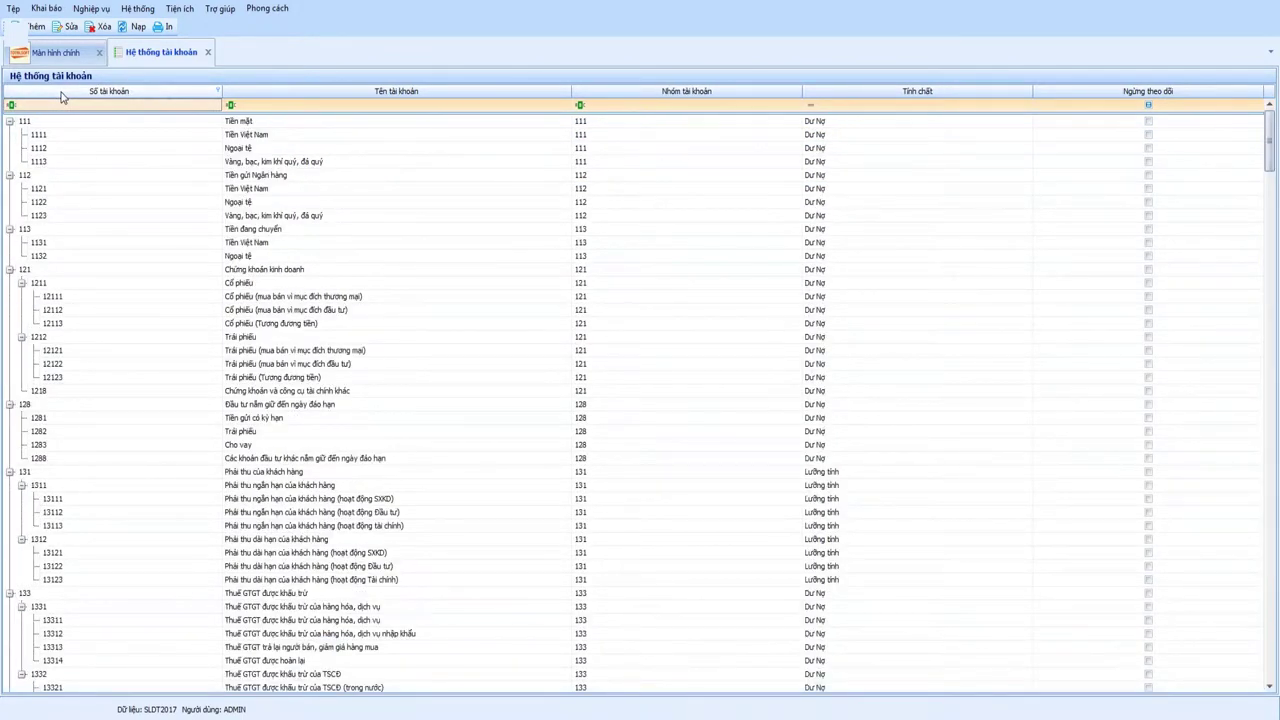
text(627)
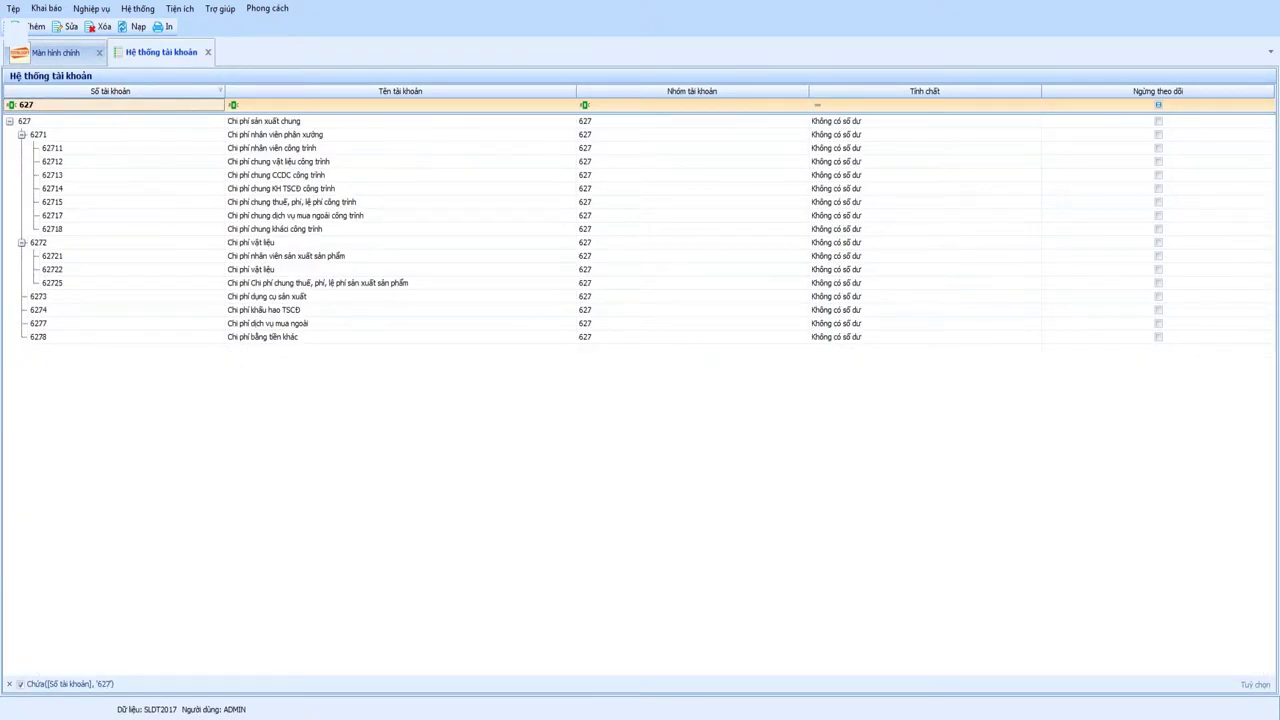
click(62, 150)
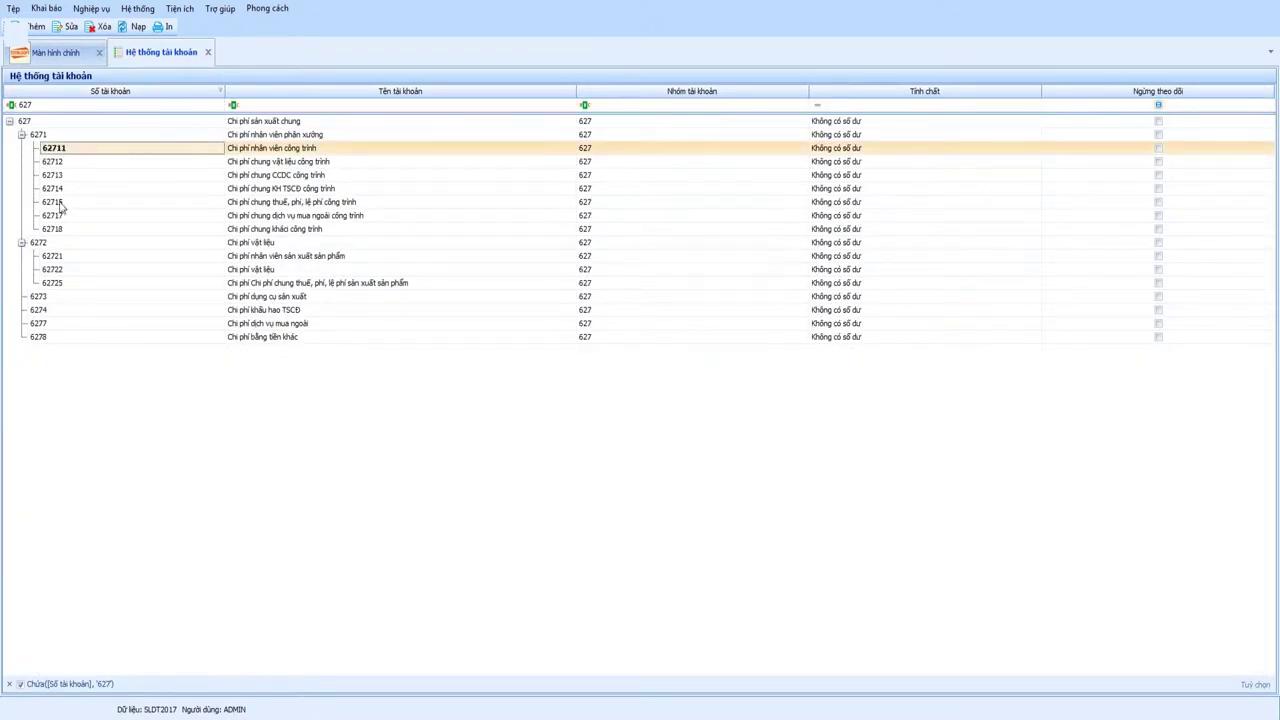
click(60, 229)
click(62, 257)
click(62, 271)
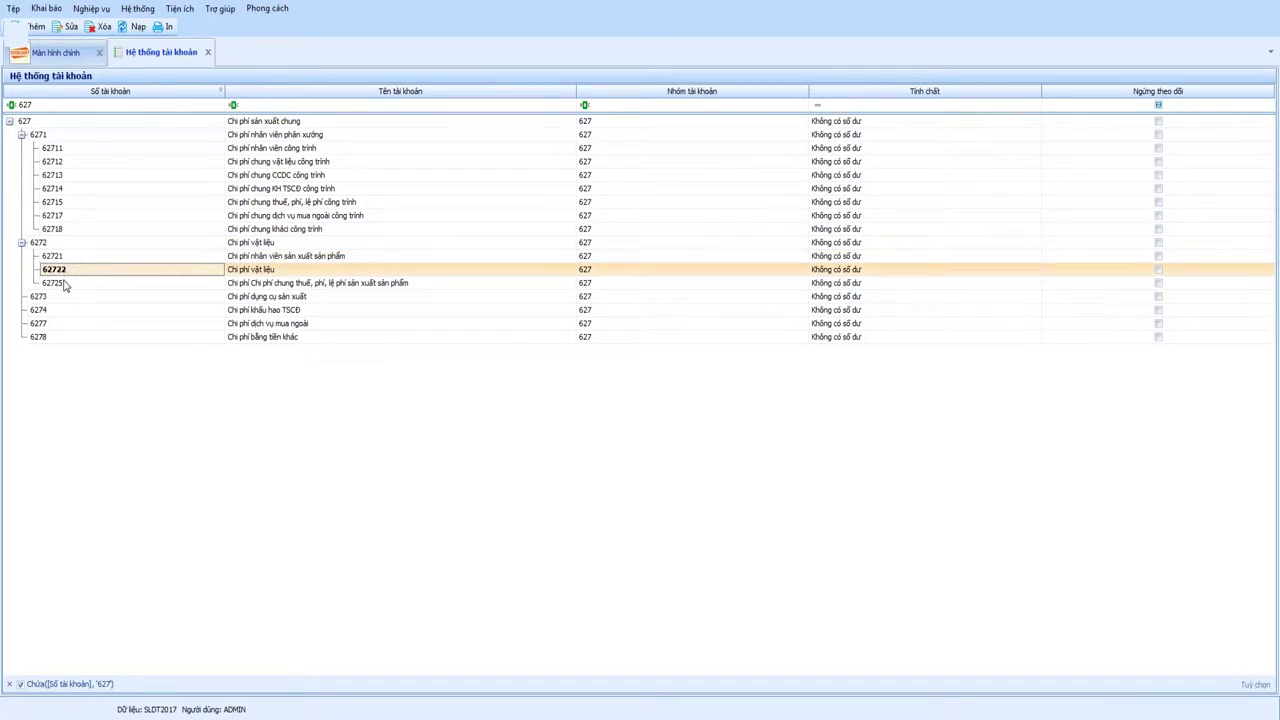
click(65, 285)
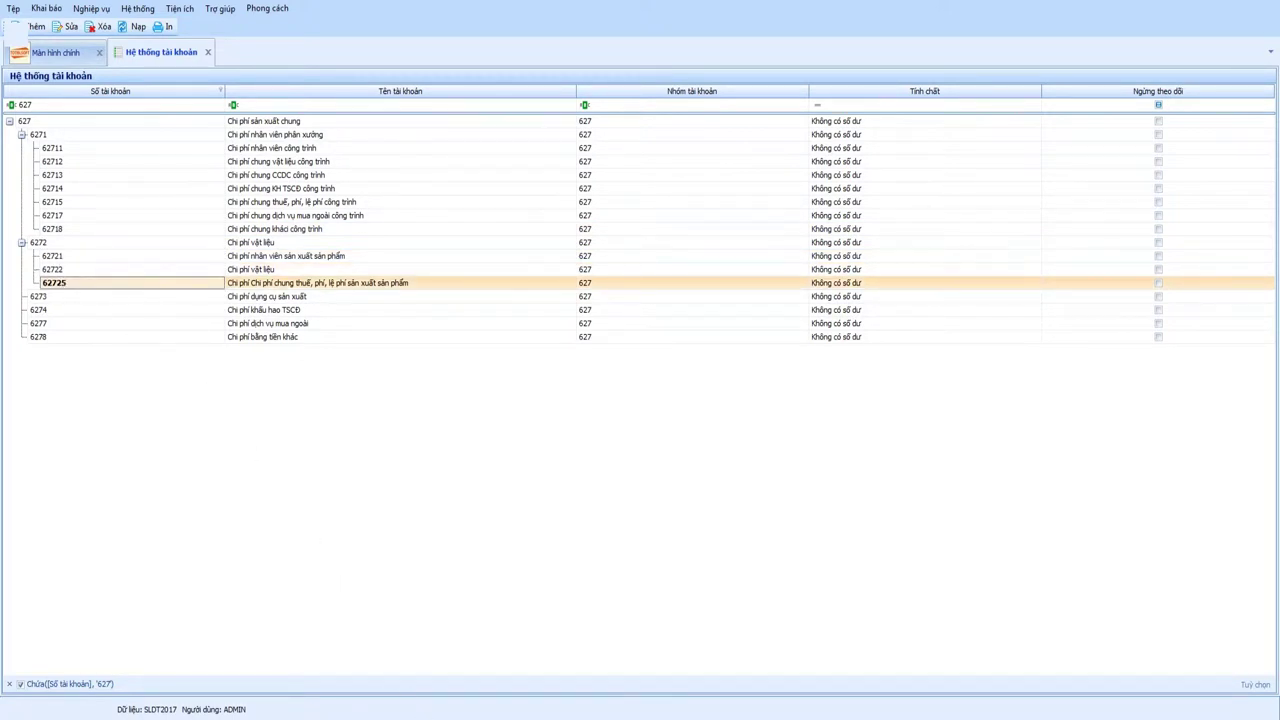
Step: Switch to the Word document and add the note "Doanh nghiệp sản xuất có phần chi phí chung. 627" below the existing lines
key(alt+Tab)
text(Doa)
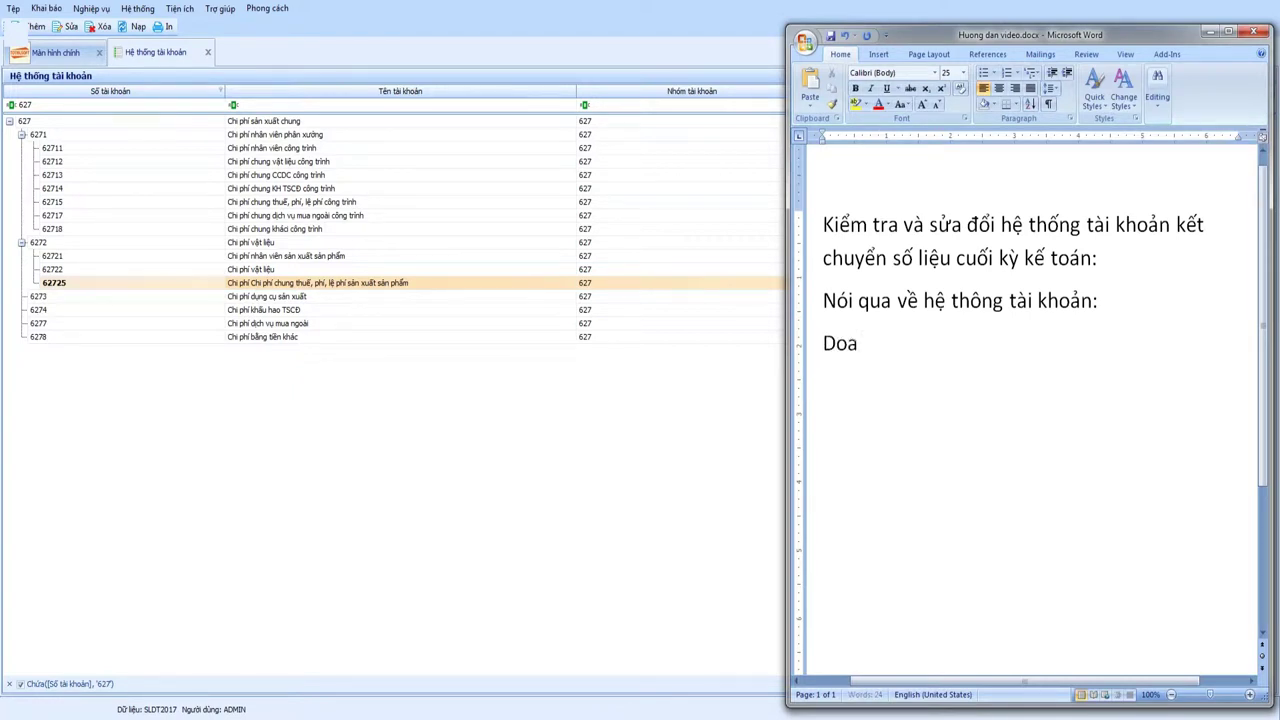
text(nh nghiệp sản xu)
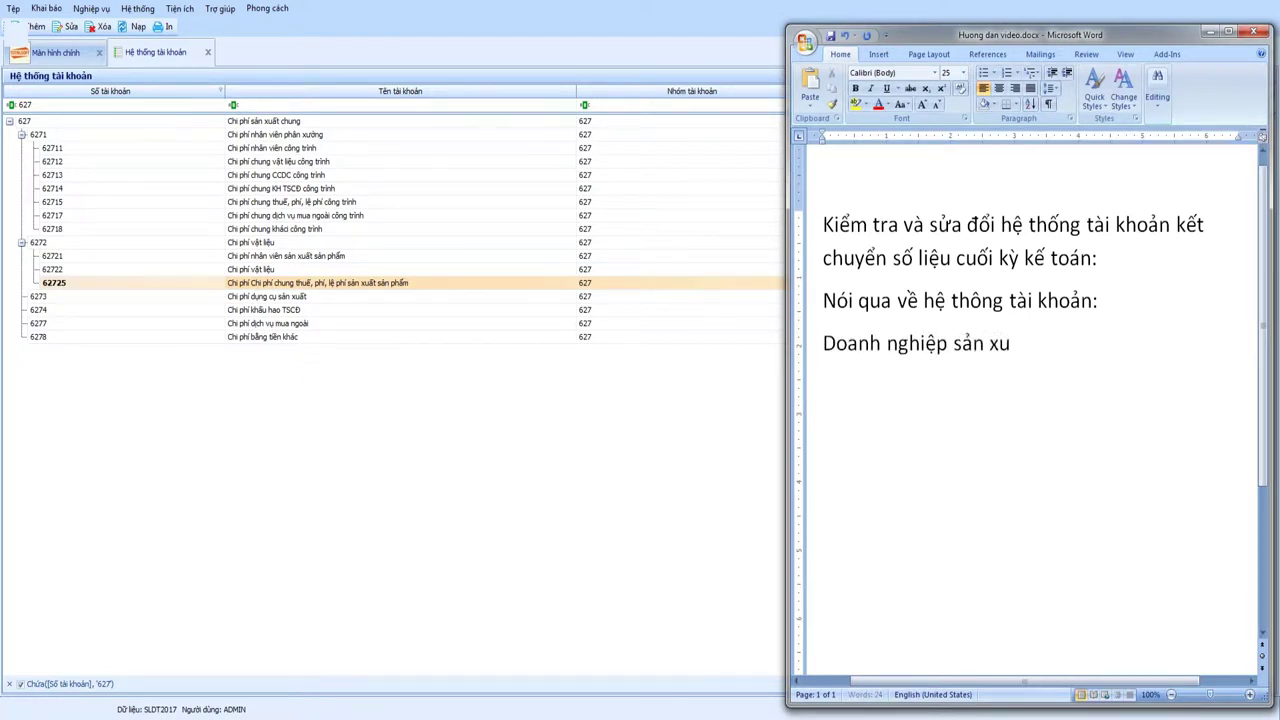
text(ất có phần chi phí chung)
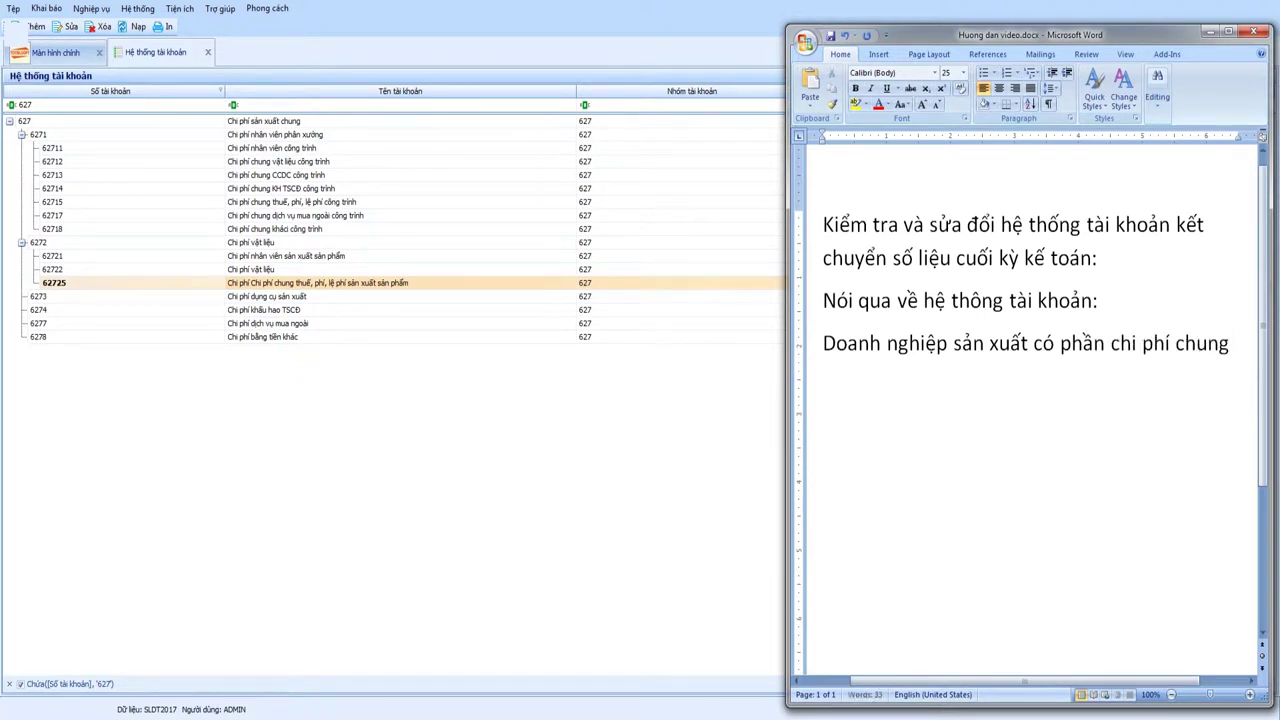
text(.)
key(Return)
text(627)
key(Return)
Step: Add the line "nó không cụ thể cho công đoạn nào:" below the note about 627
text(nó không cụ the)
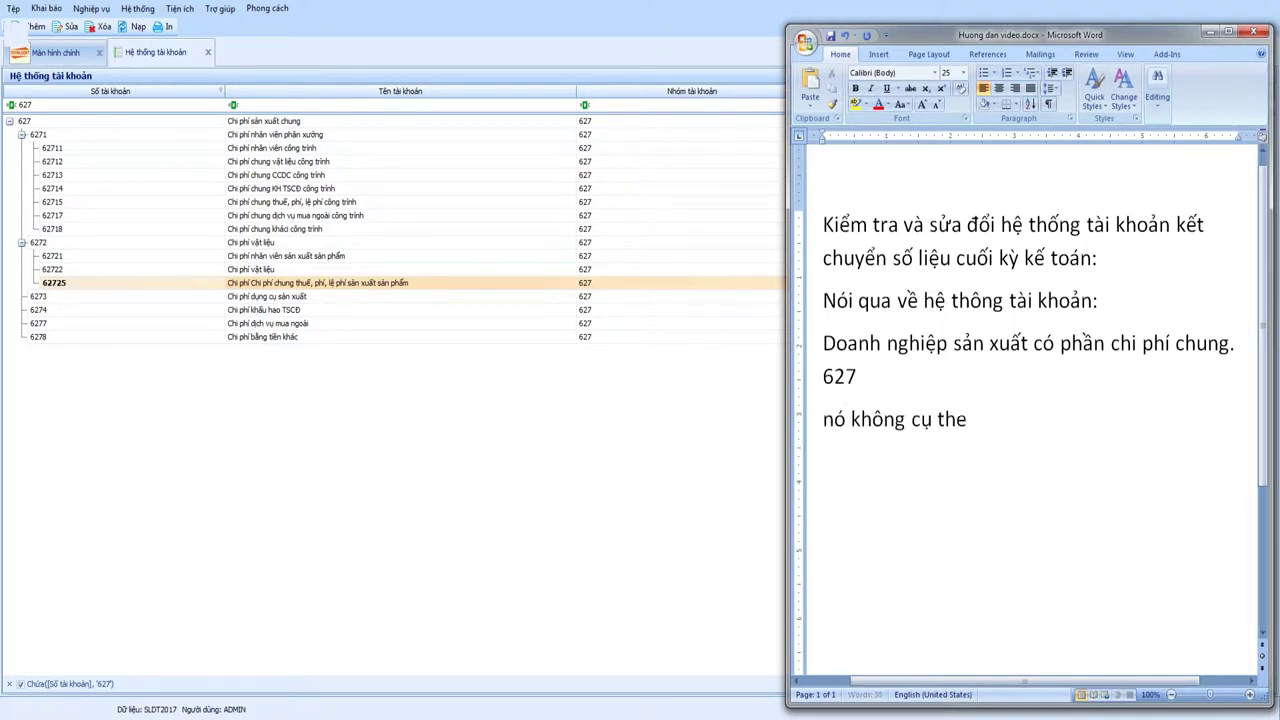
text( cho công đoan)
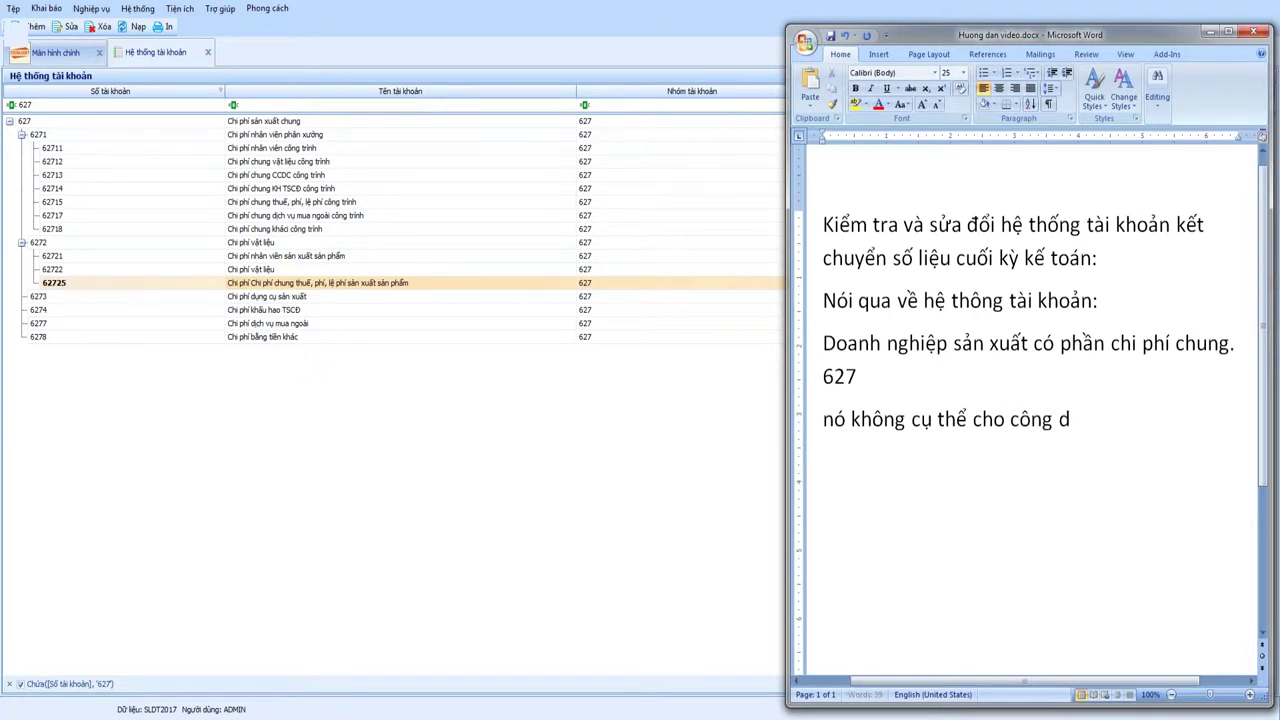
text(j na)
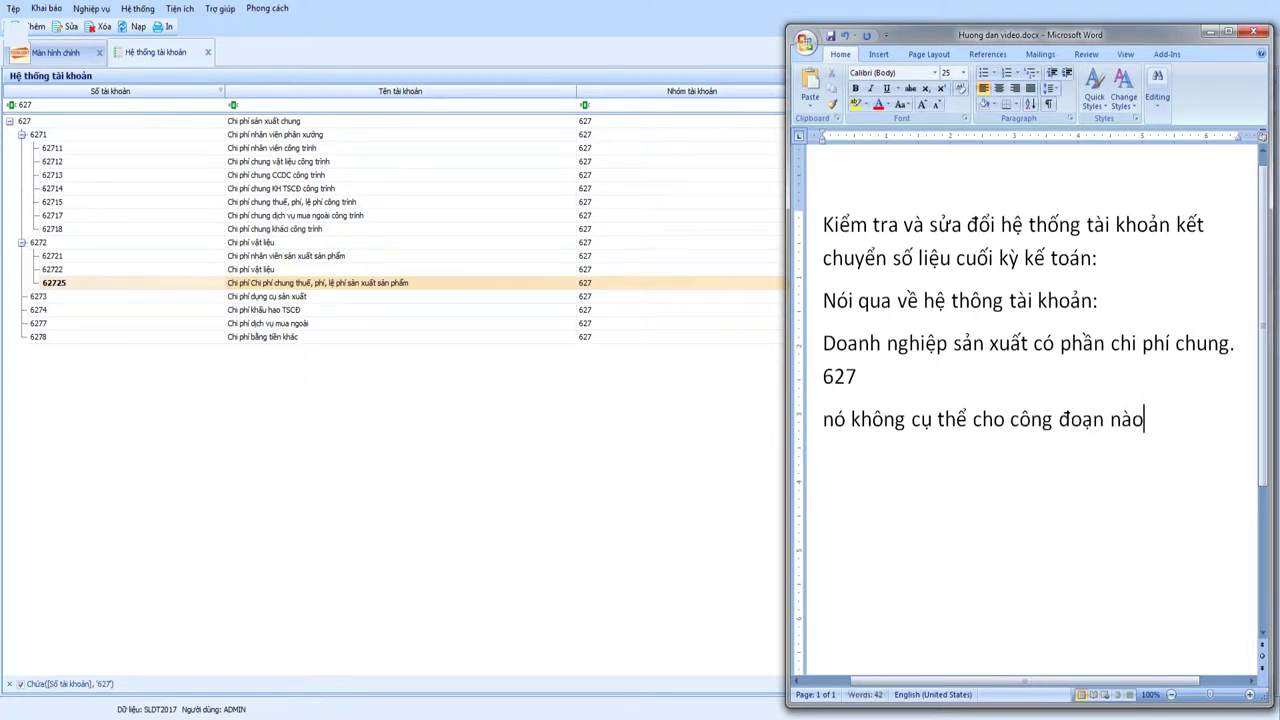
text(:)
key(Return)
Step: Add the line "Chúng ta sẽ phải phân bổ tài khoản 627 vào các tài khoản con:" to the document
text(Chúng ta )
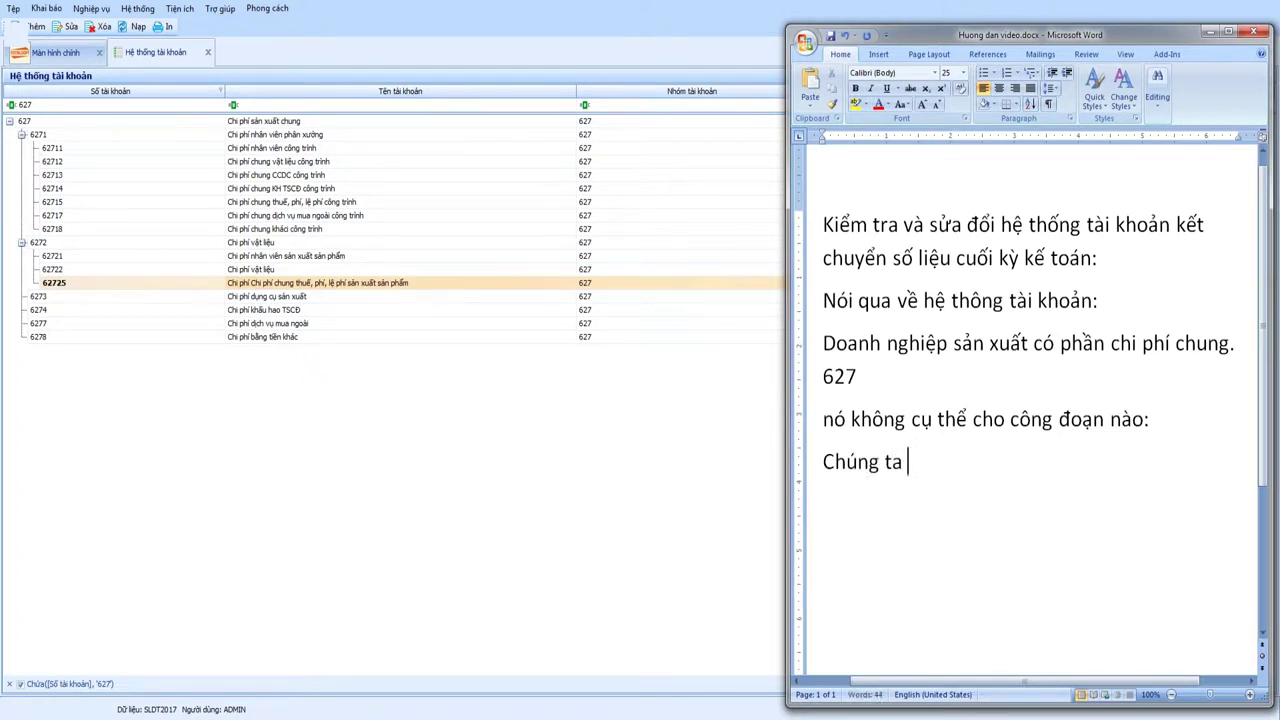
text(seẽ phải phân)
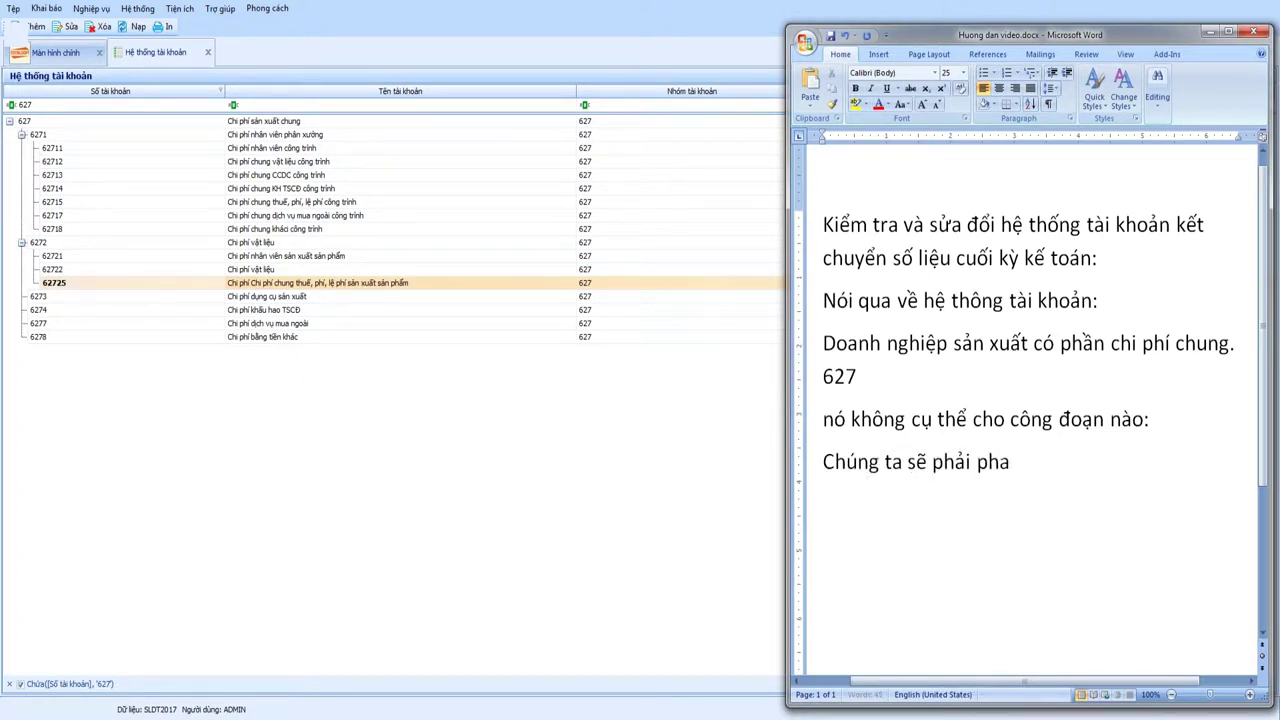
text( bổ tài kh)
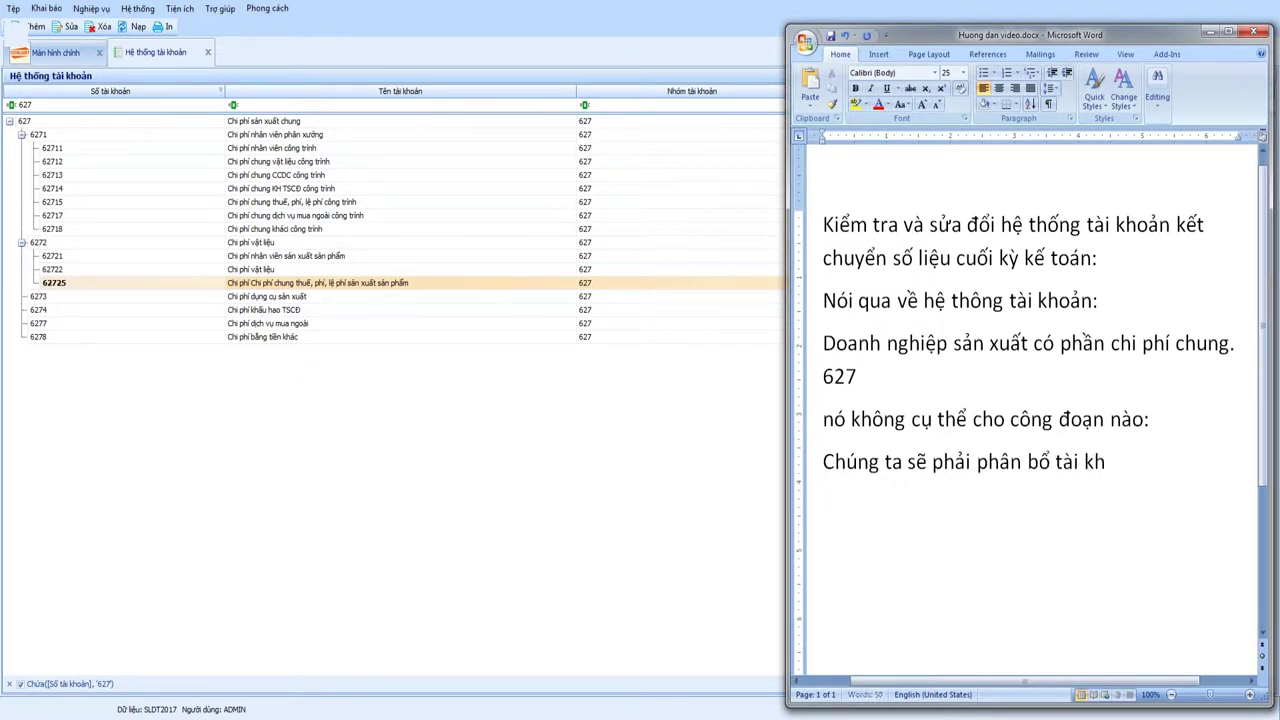
text(oản 627 vào các)
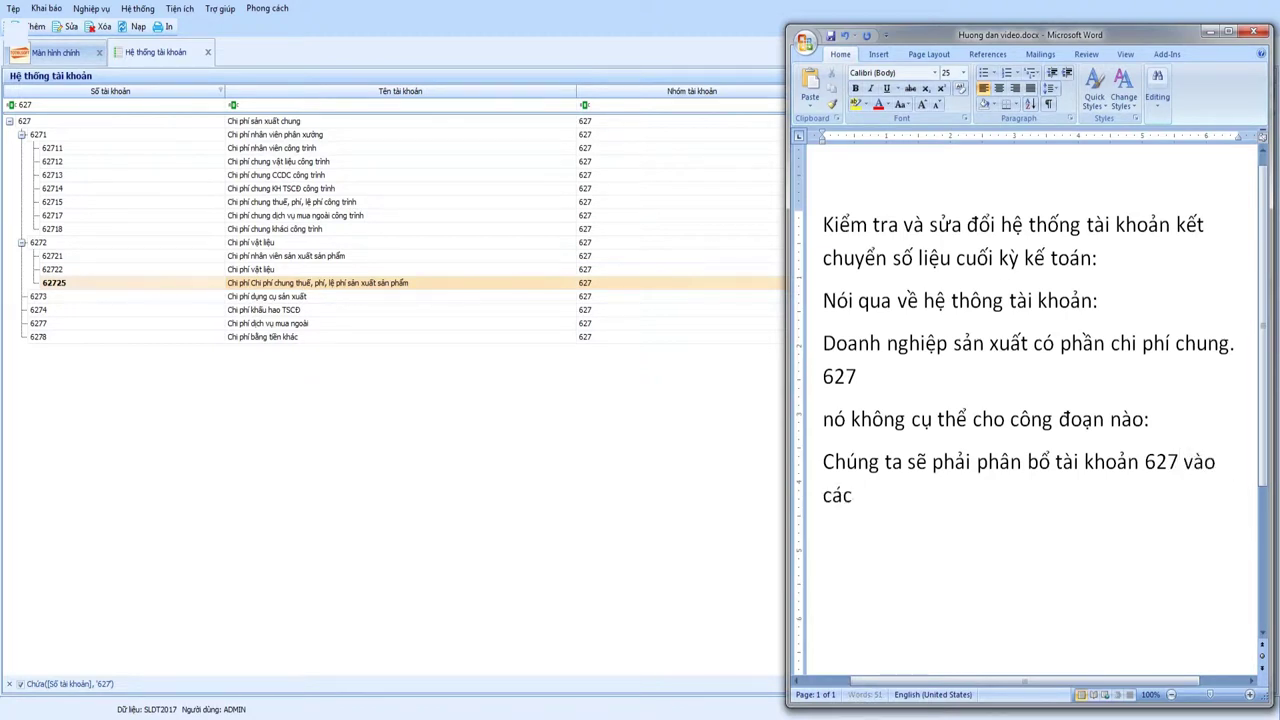
text( tai khoản co)
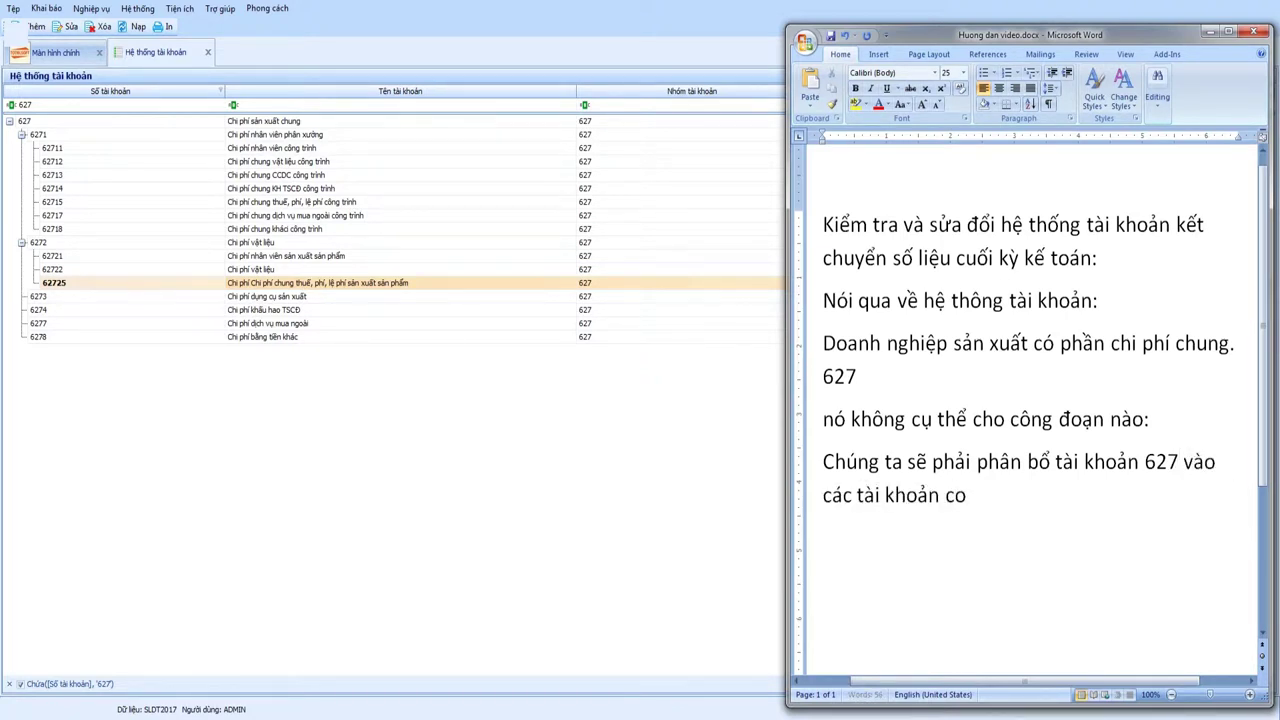
text(n:)
key(Return)
Step: Add the line "Về kết chuyển số liệu cho doanh nghiệp sản xuất:" at the end of the document
text(Về ket chuyển)
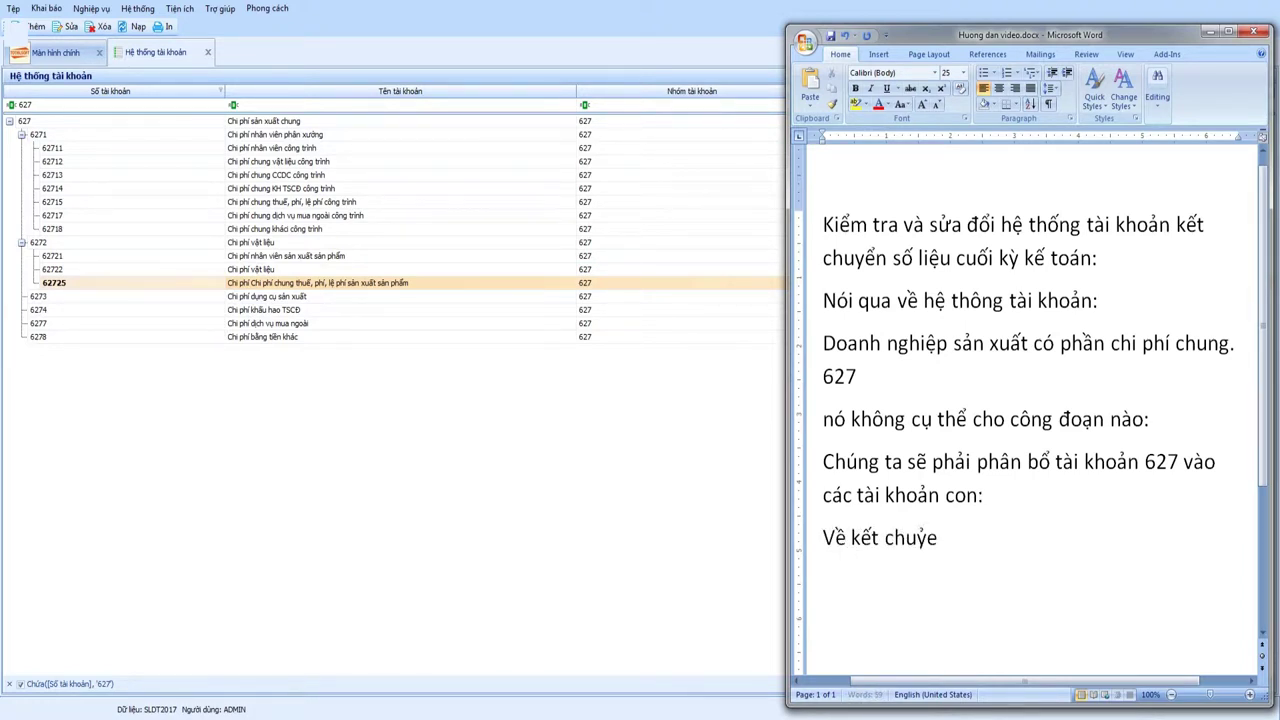
key(BackSpace)
key(BackSpace)
key(BackSpace)
key(BackSpace)
text(uye)
text(n so)
text(lo)
key(BackSpace)
key(BackSpace)
text(liêu)
text( cho doa)
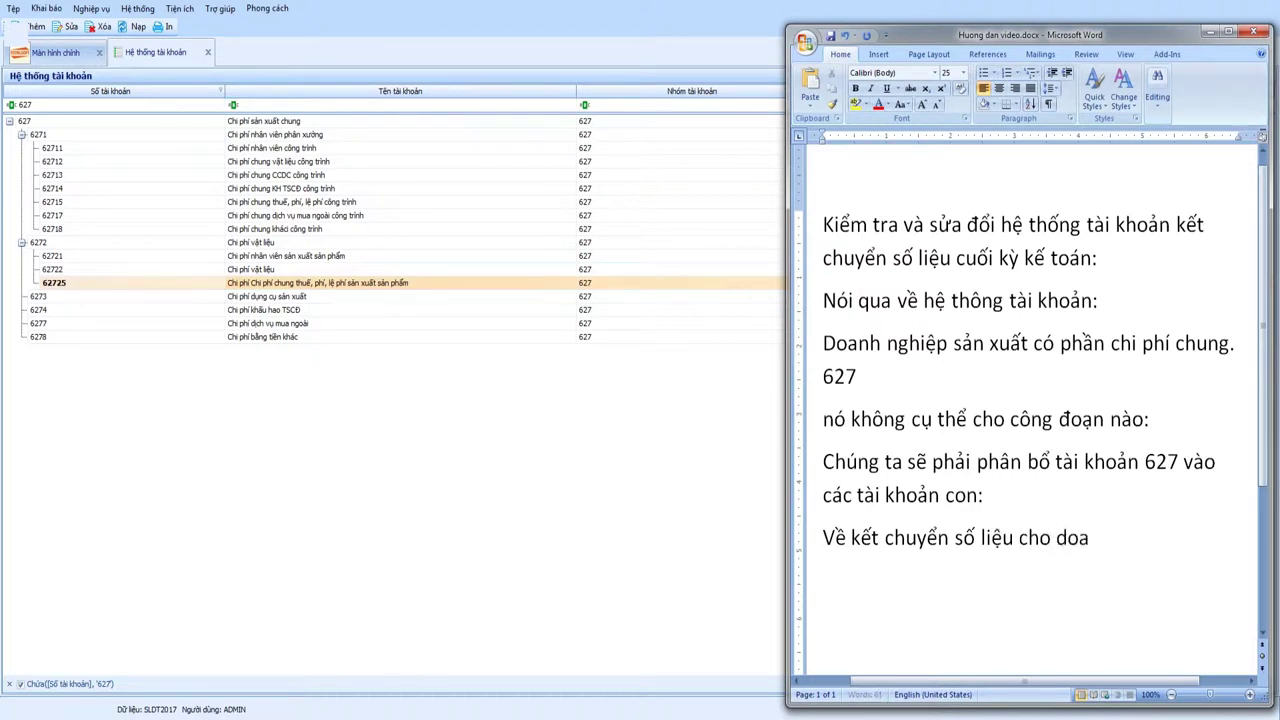
text(nh nghiệp sa)
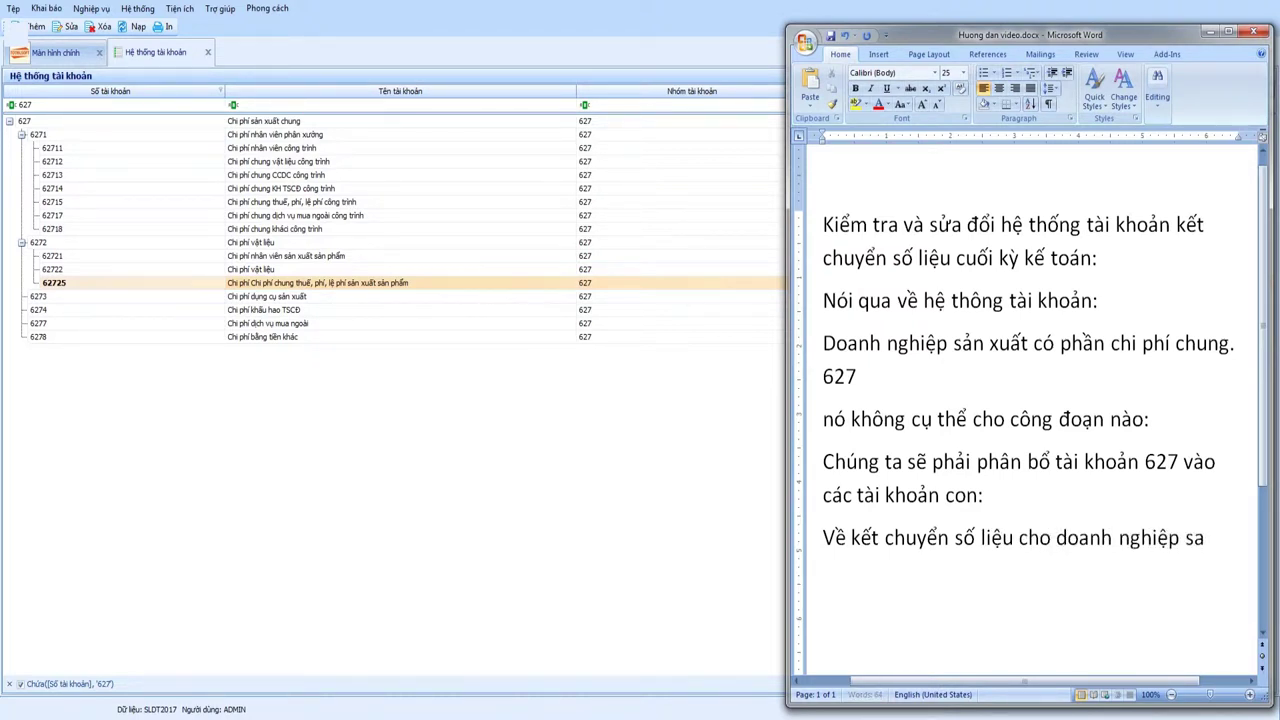
text(xua)
text(:)
Step: Add the line "Không khai báo ở phần này: Vì liên quan đến phân bổ tài khoản:" below the transfer note
scroll(854, 398, down, 2)
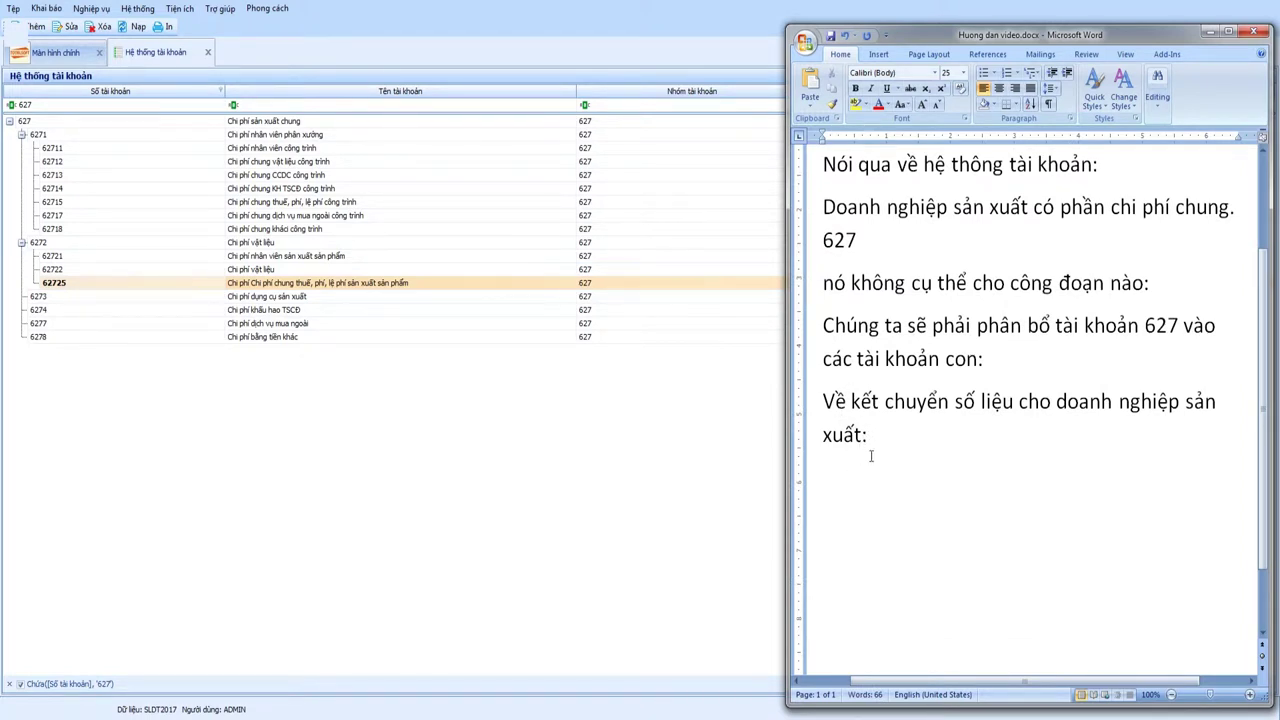
text(Không khai báo ở p)
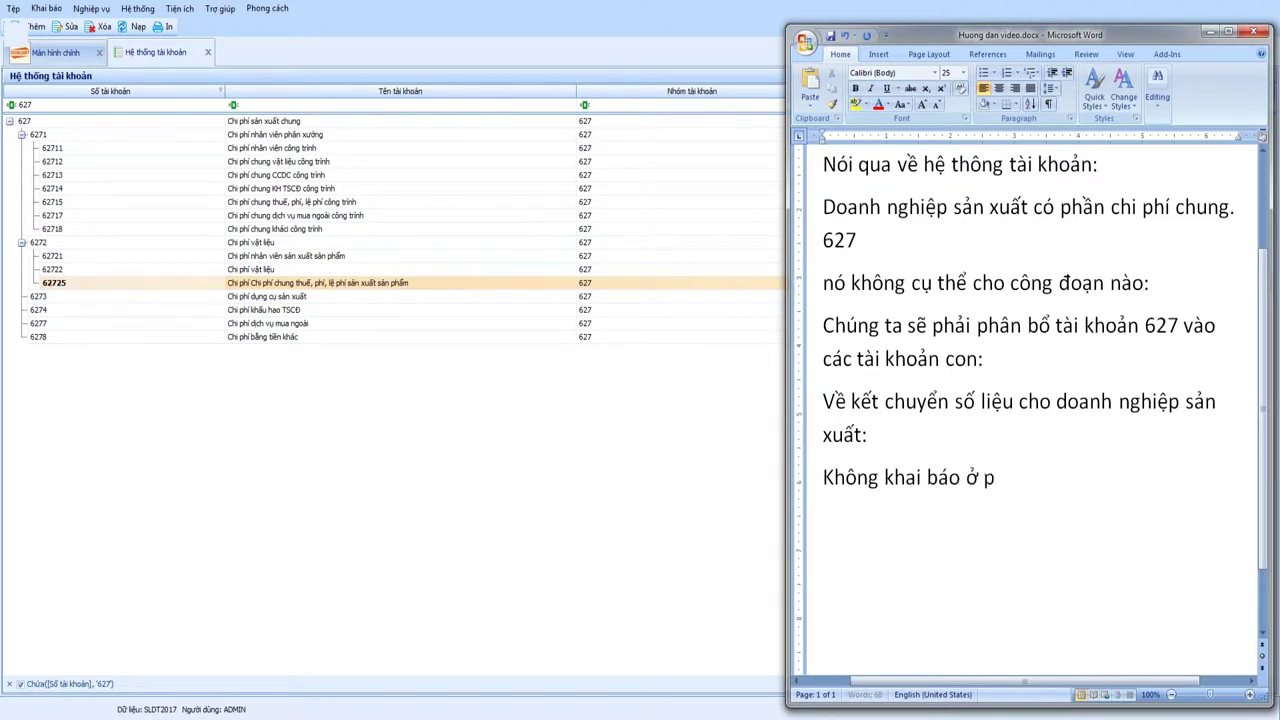
text(hânf nayf: Vif lieen quan dd)
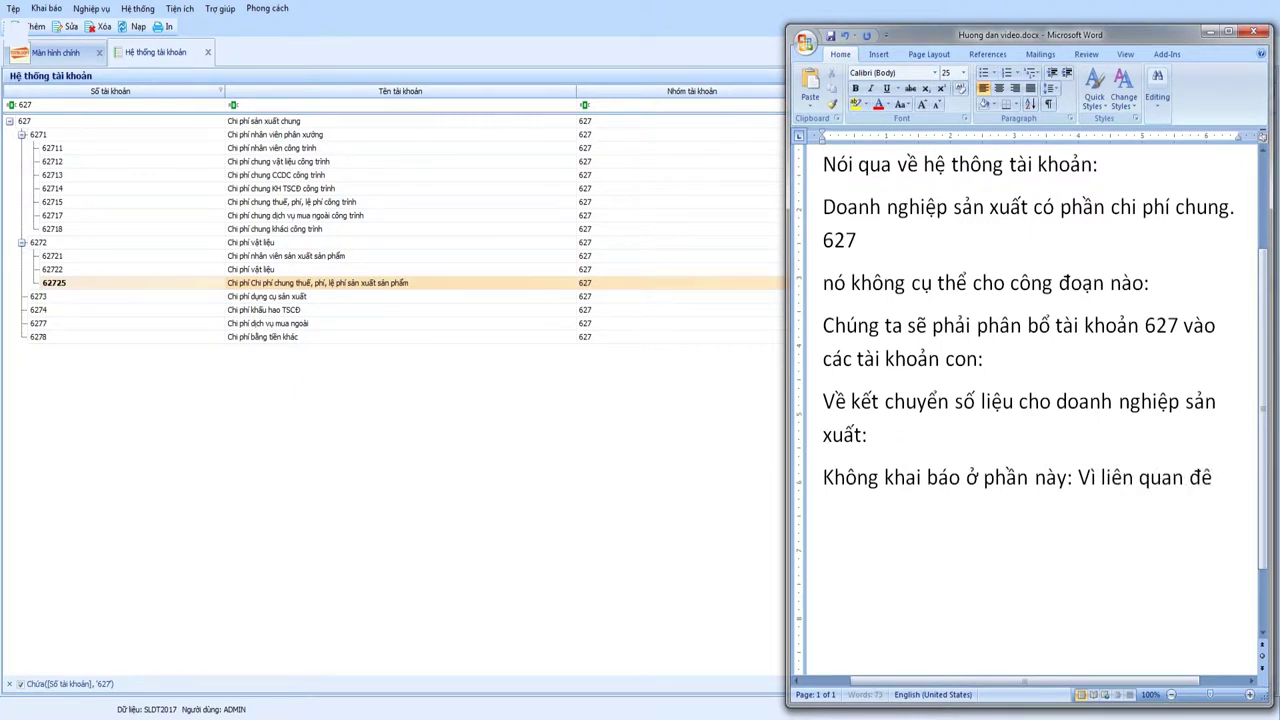
text(eens phaan boor)
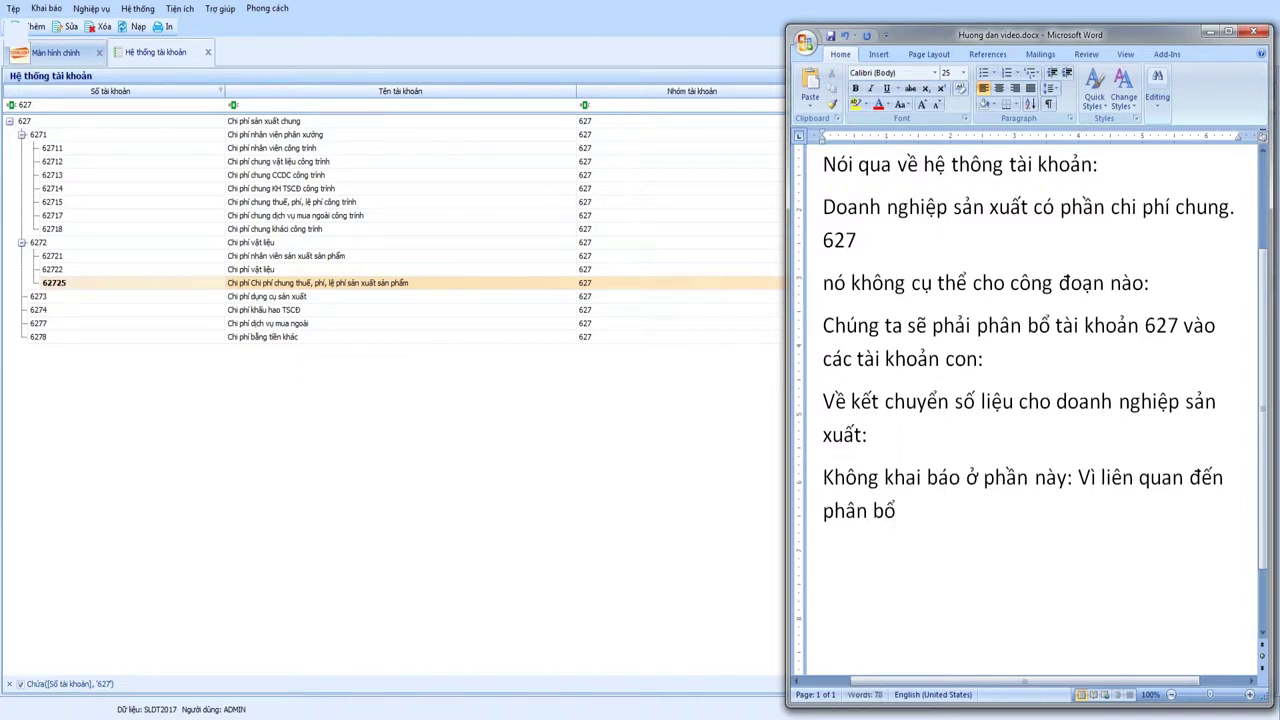
text( tiaf)
key(BackSpace)
text(khoanr:)
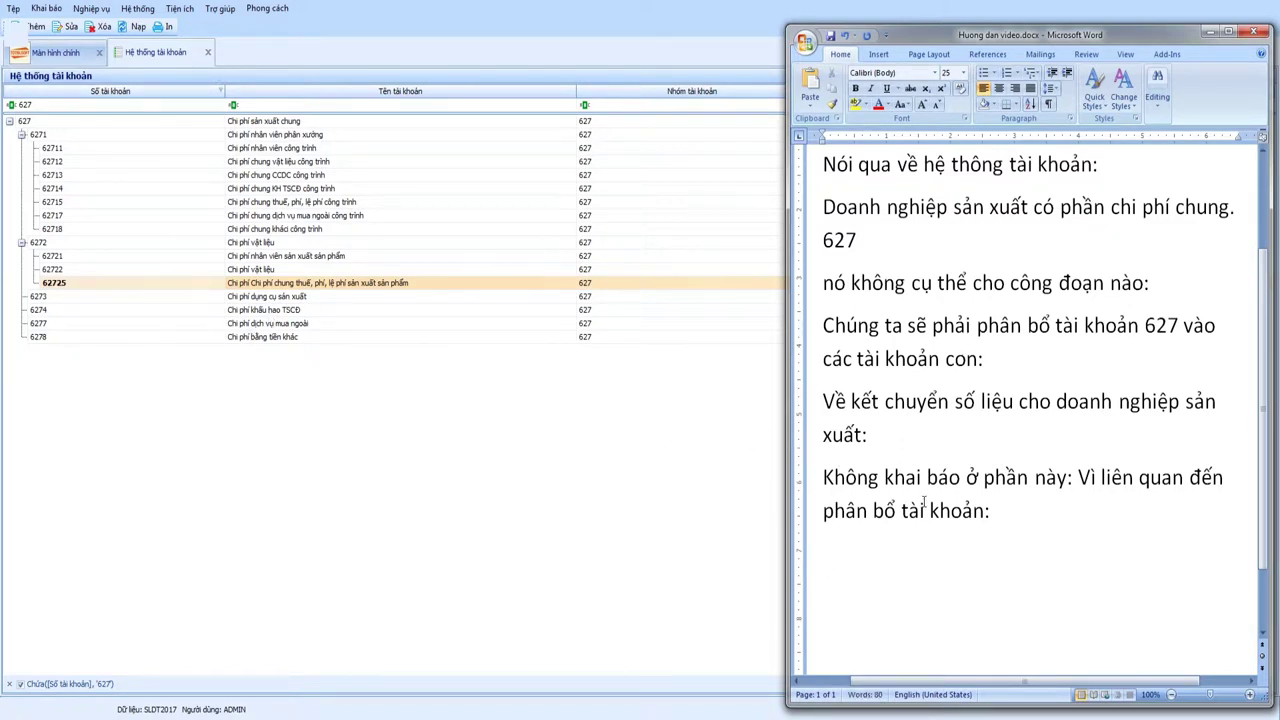
Step: Add the line "Sản xuất cụ thể từng đối tượng tập hợp hợp chi phí (thành phẩm)" at the end of the document
text(Sản xuat cu)
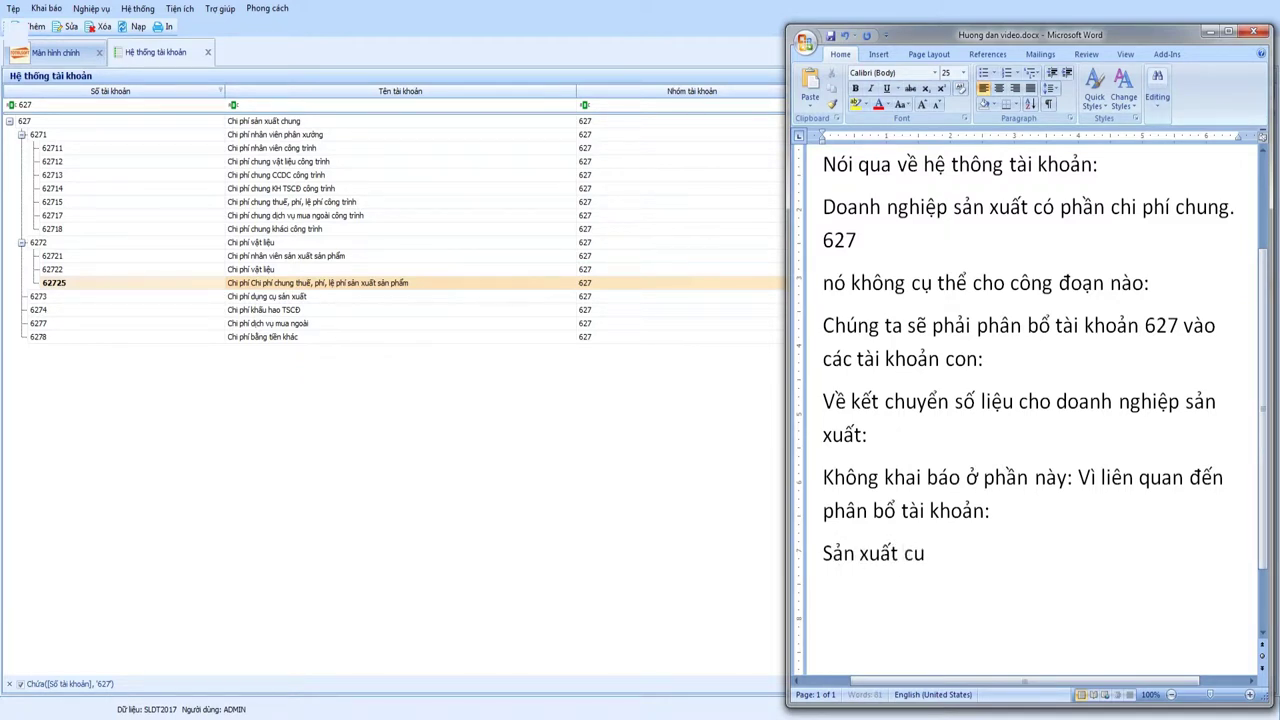
text(thể từng)
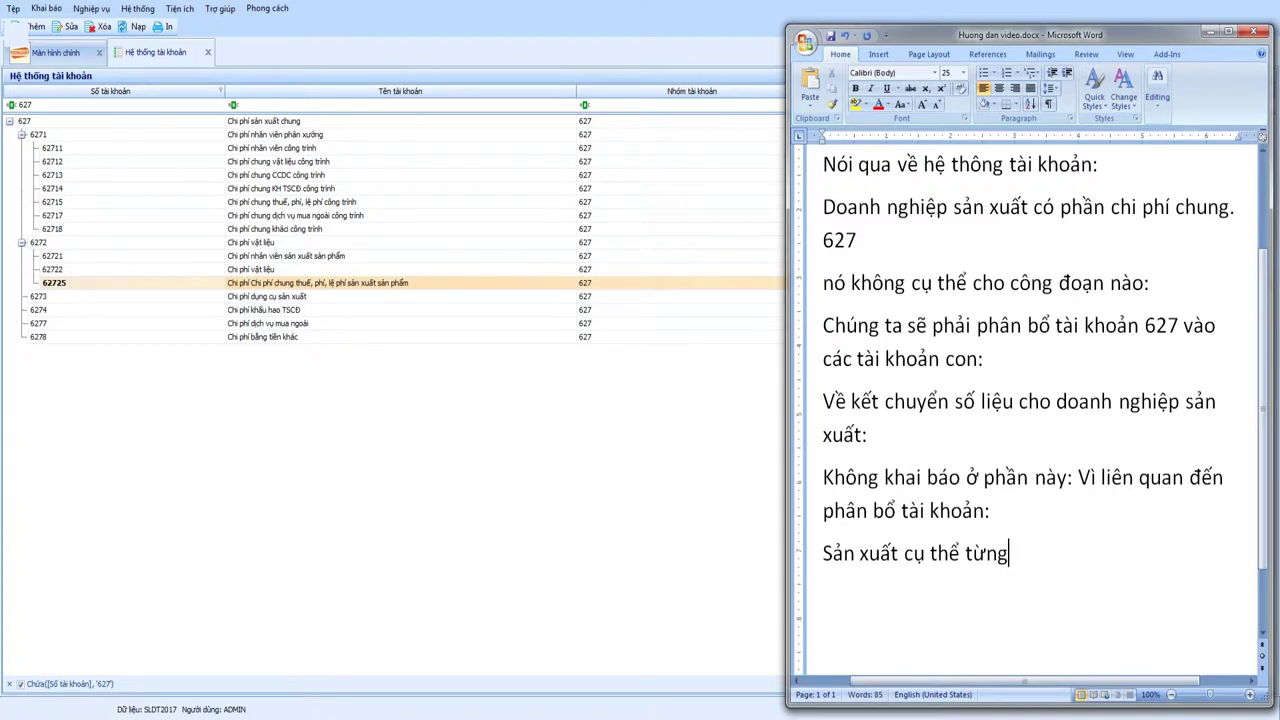
text( đôi )
text(tương)
text( ta)
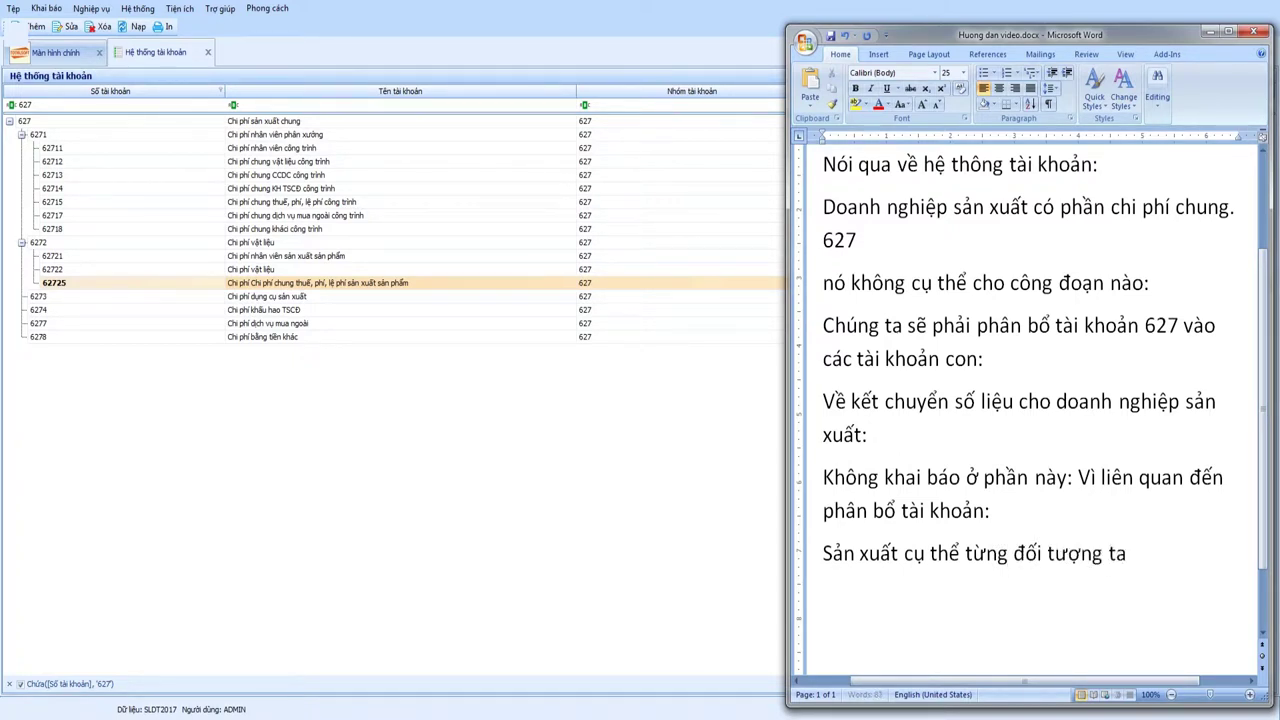
key(BackSpace)
text(ập hợp hợp ci)
key(BackSpace)
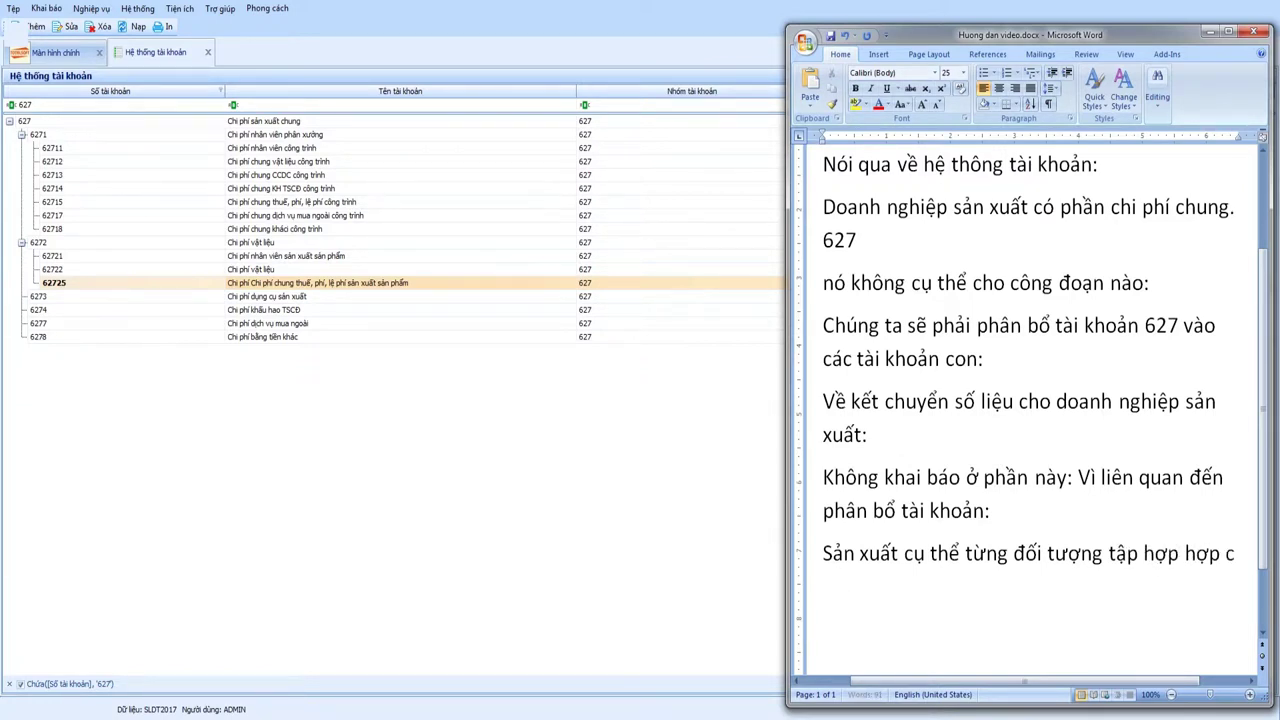
text(hi phí và)
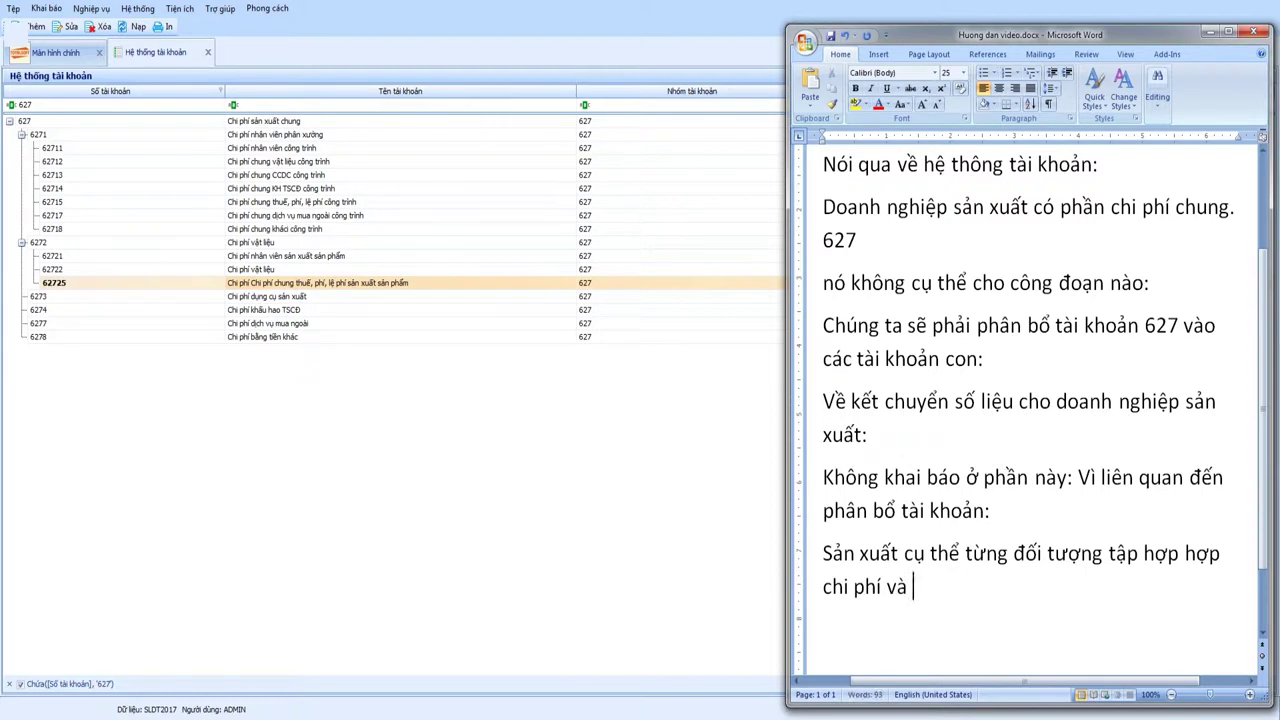
key(BackSpace)
key(BackSpace)
key(BackSpace)
text((thanh p)
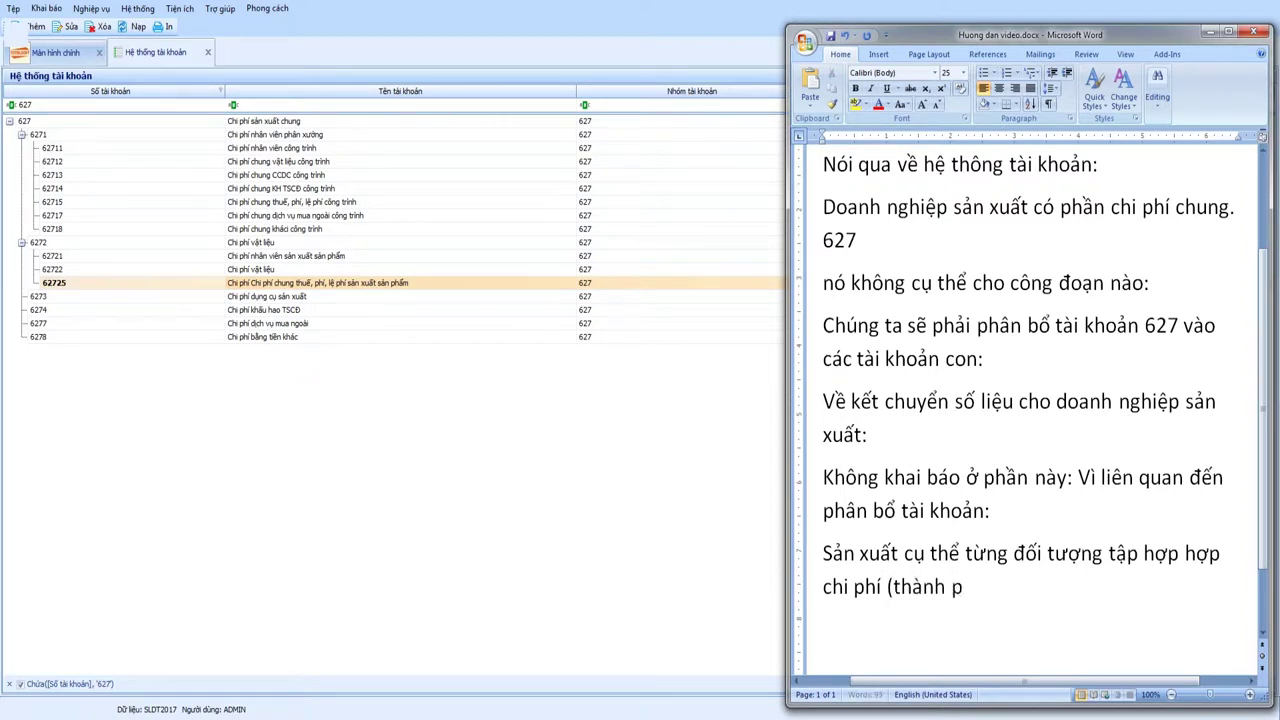
text(hẩm))
Step: Switch to the accounting software and review sub-accounts 62721, 62722 and 62725 under account 6272
click(233, 443)
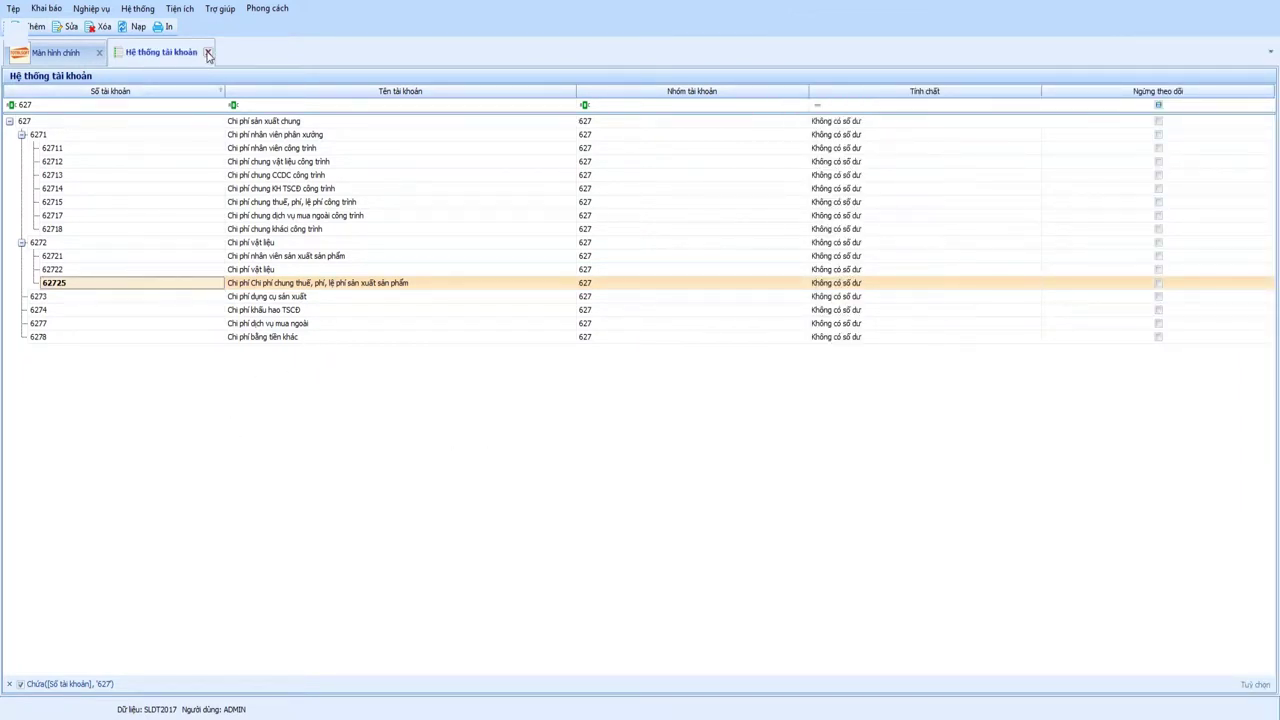
click(46, 258)
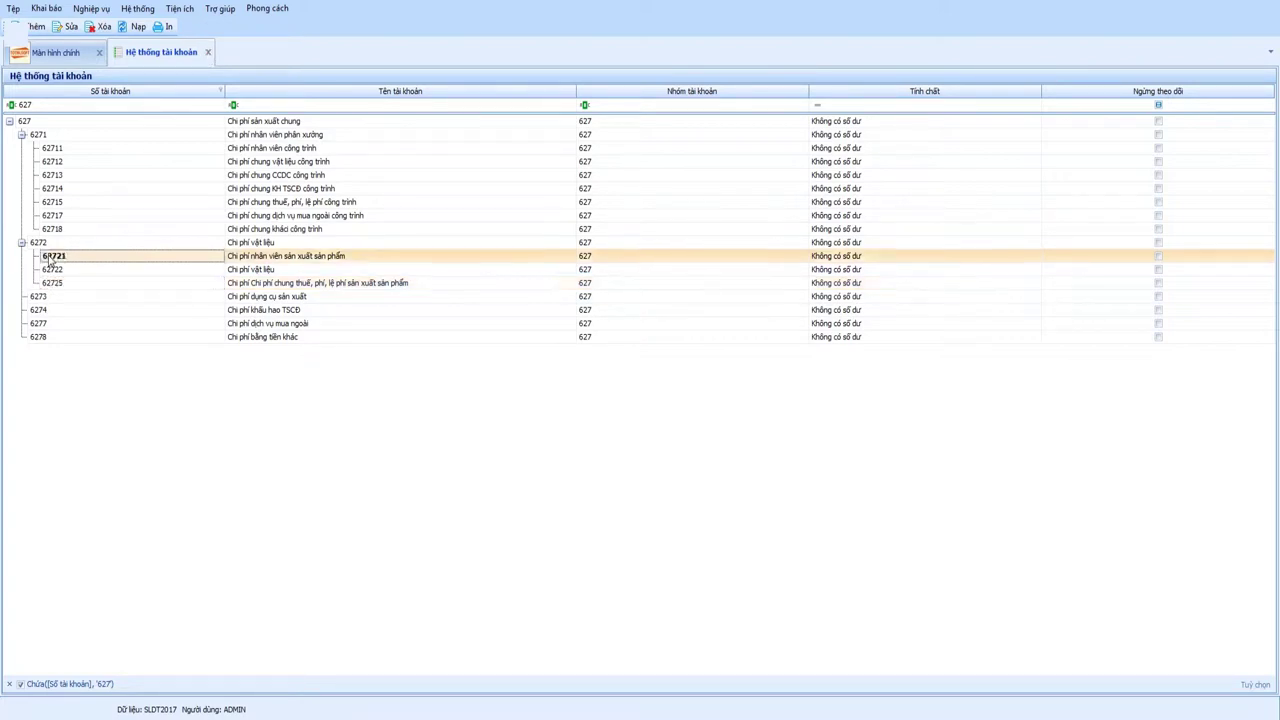
click(52, 272)
click(56, 286)
click(58, 270)
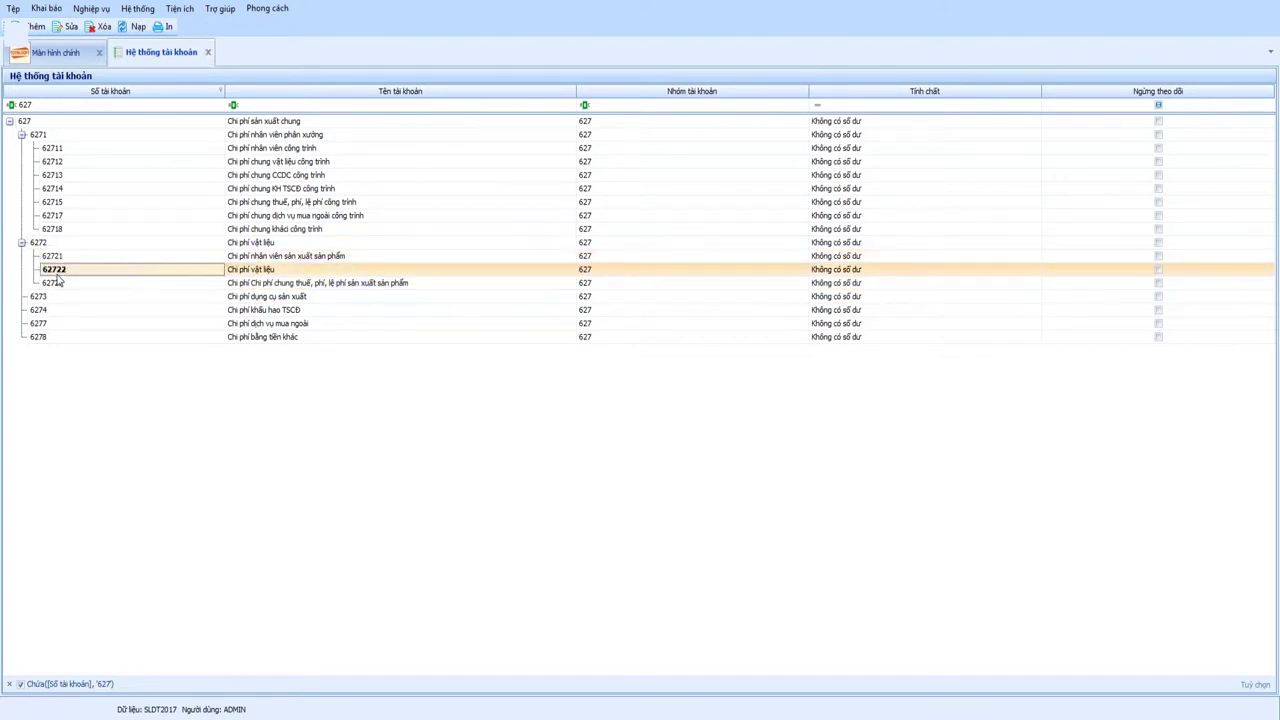
click(57, 285)
click(60, 258)
click(60, 270)
click(61, 284)
click(60, 271)
click(62, 258)
click(60, 270)
click(61, 284)
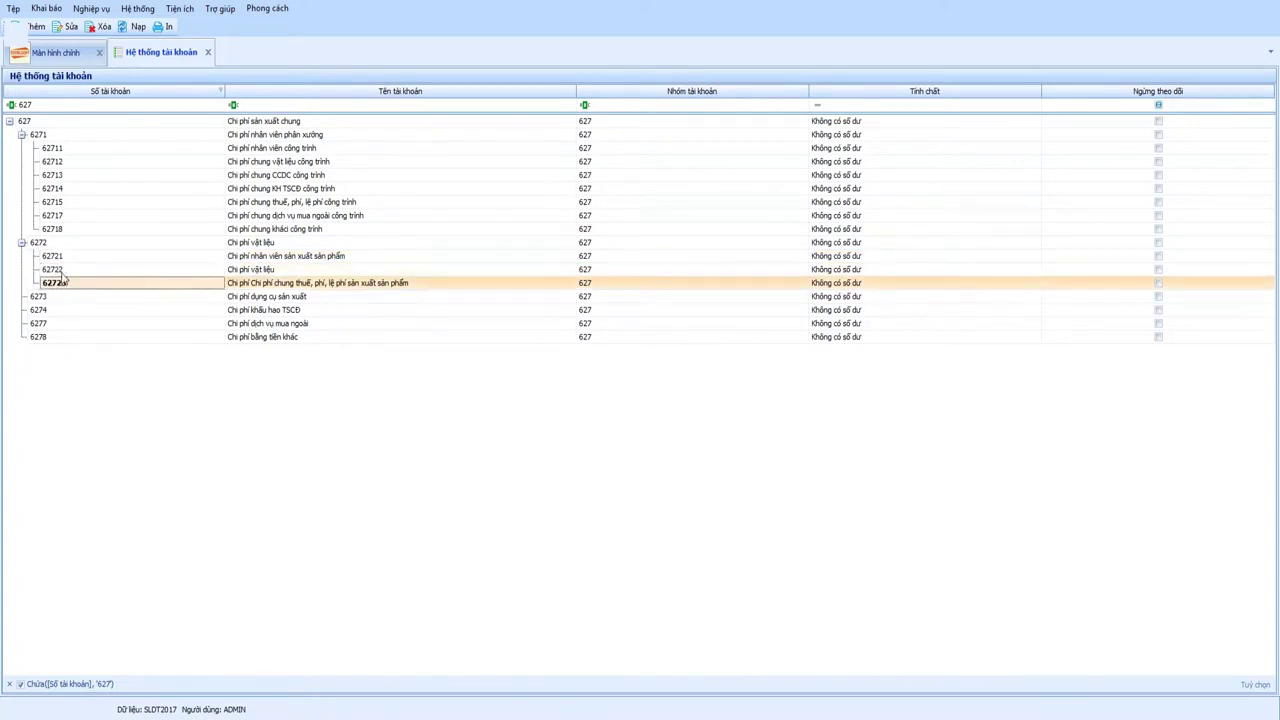
click(60, 271)
click(62, 258)
click(64, 270)
click(64, 286)
Step: Close the chart of accounts and open the transfer account list (Tài khoản kết chuyển)
click(207, 52)
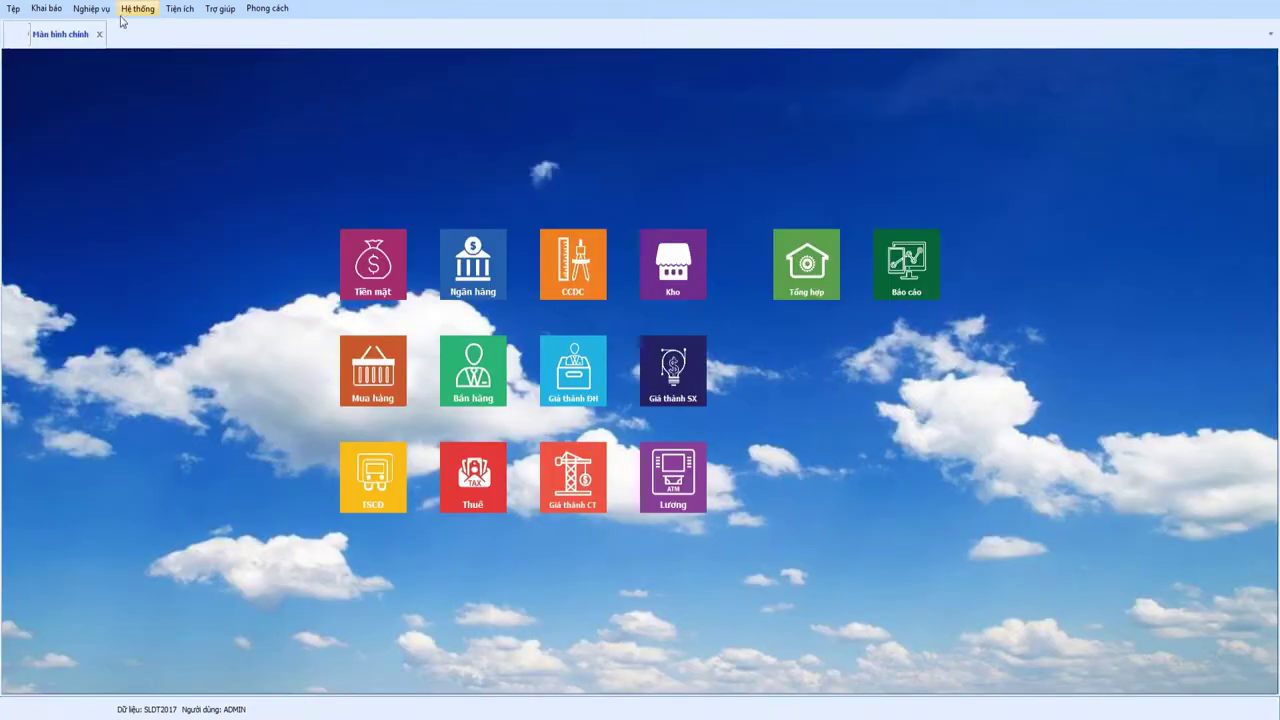
click(93, 10)
click(46, 8)
mouse_move(66, 26)
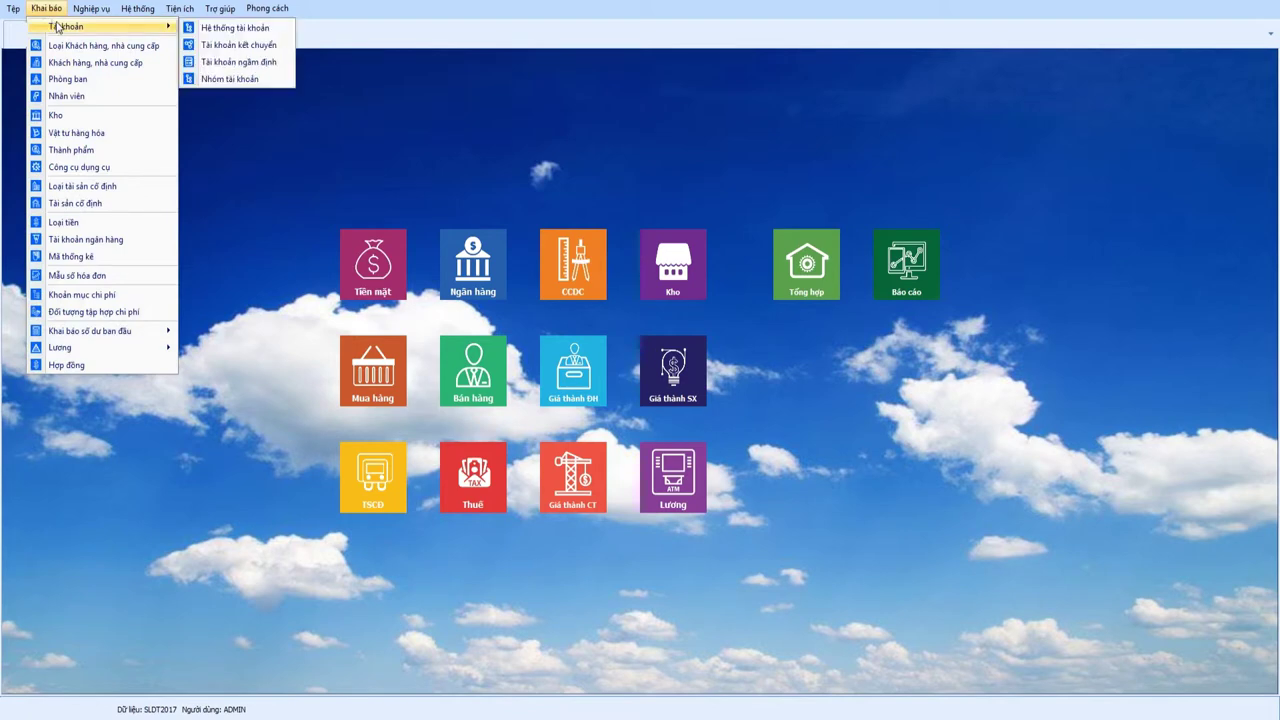
click(236, 45)
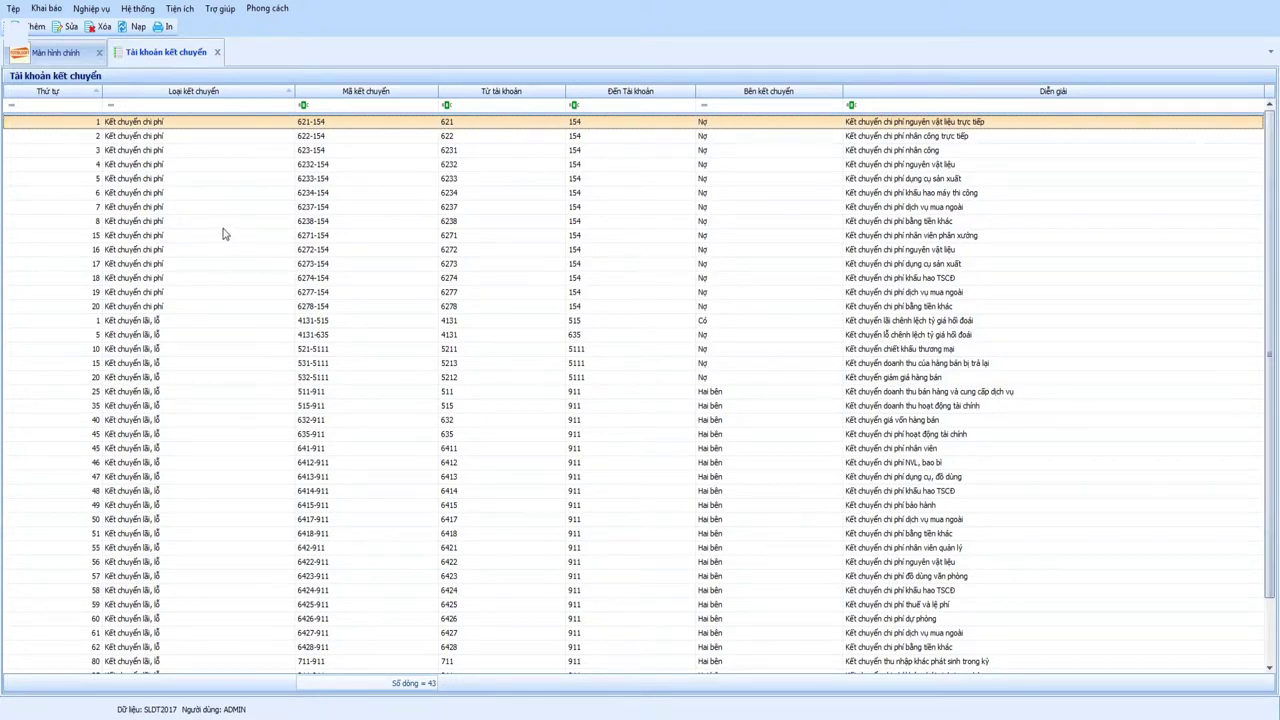
Step: Start a new transfer account with code 6211-1542 and order 1, transferring from account 6211 to account 1542
right_click(174, 126)
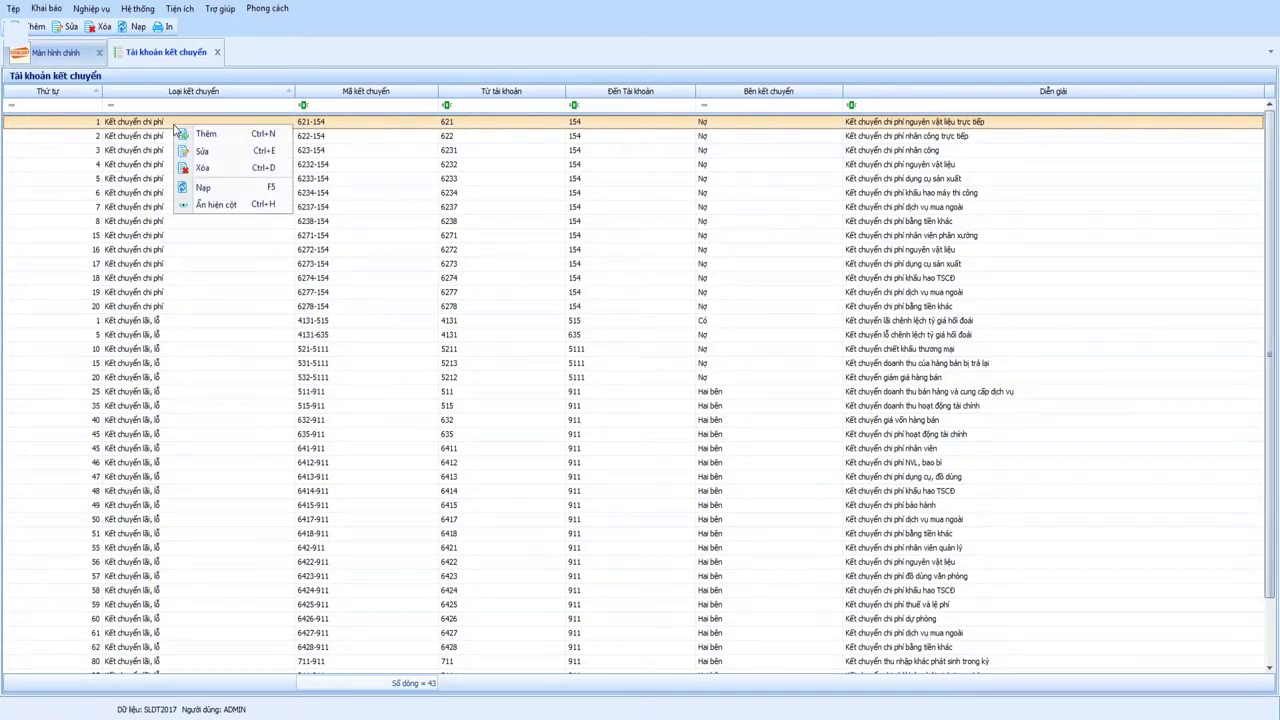
click(226, 136)
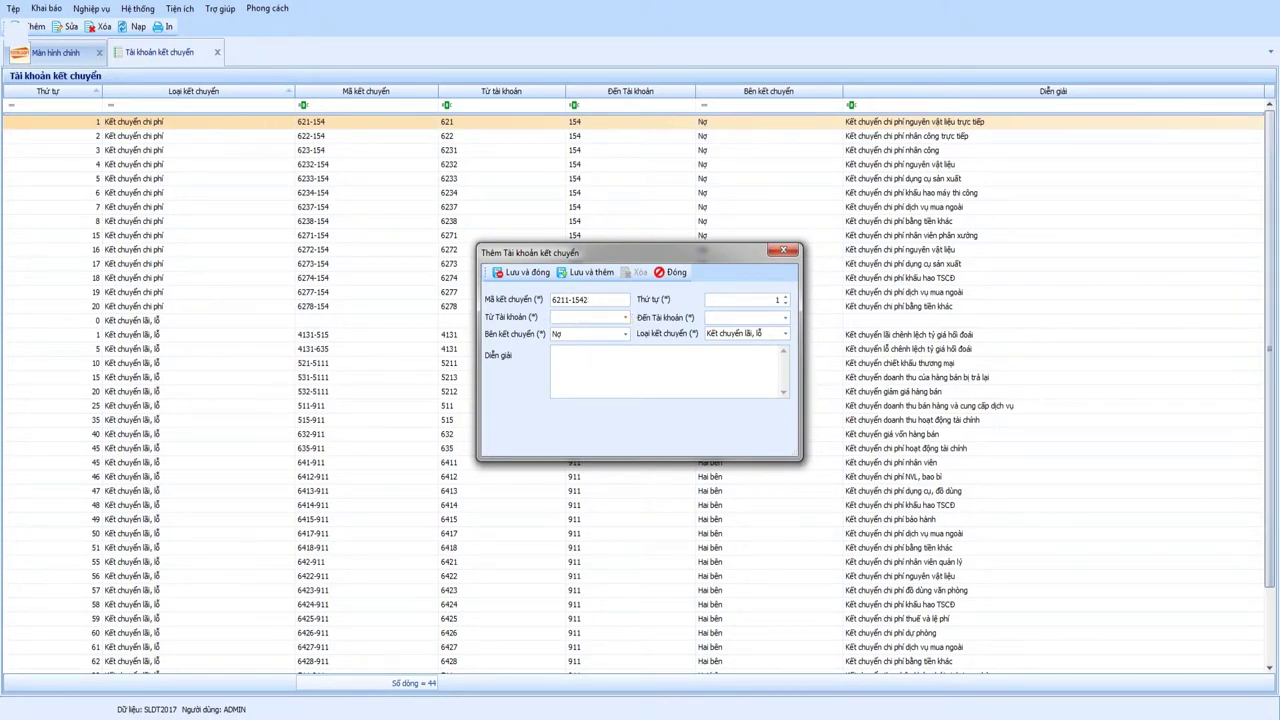
click(625, 318)
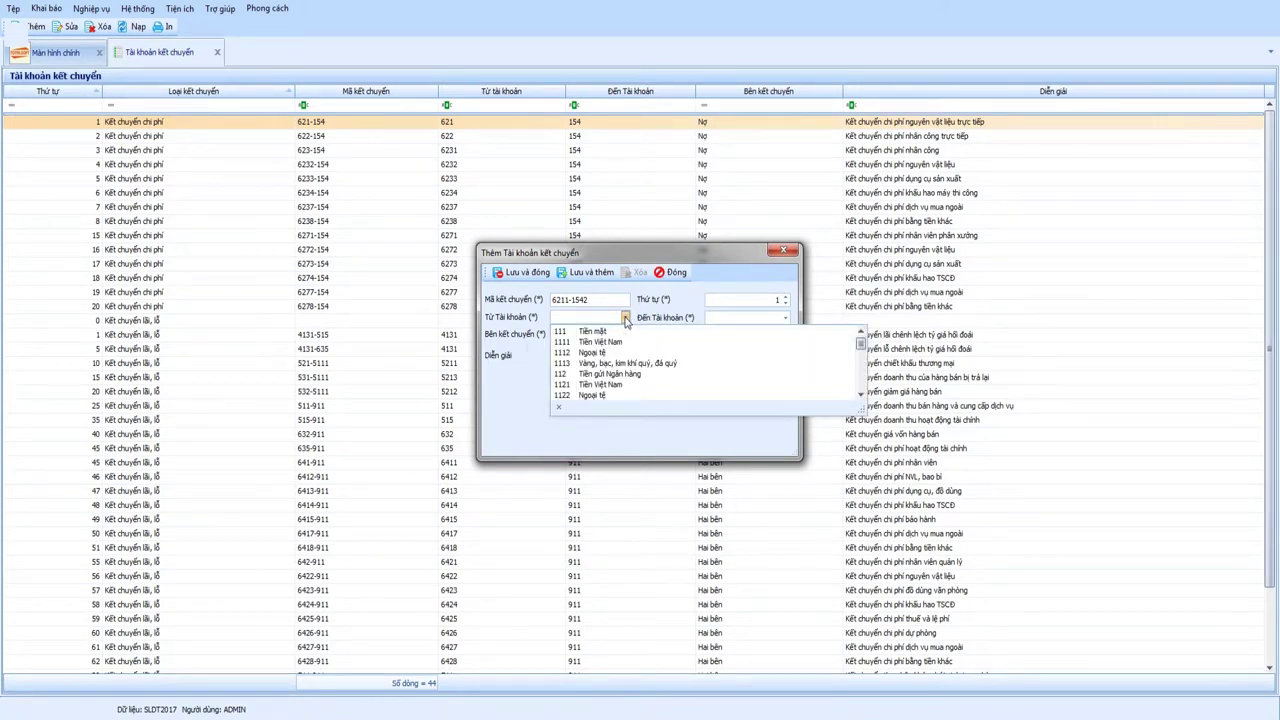
text(621)
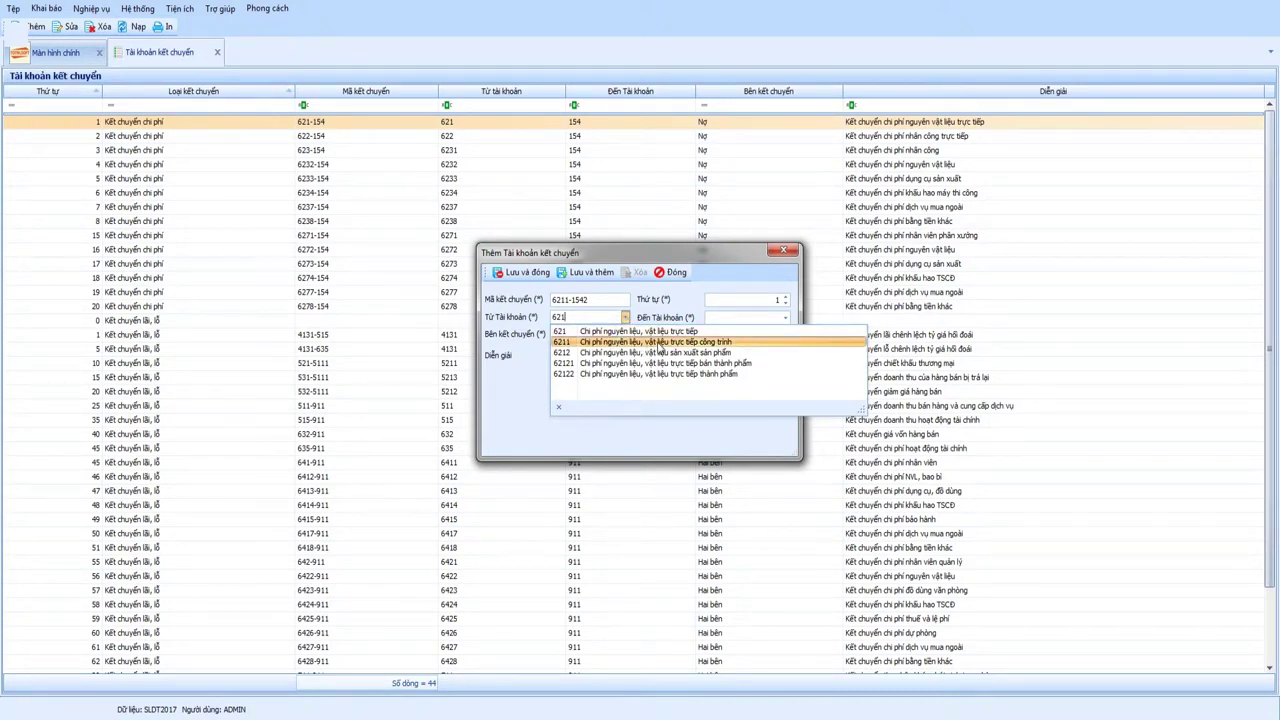
click(660, 344)
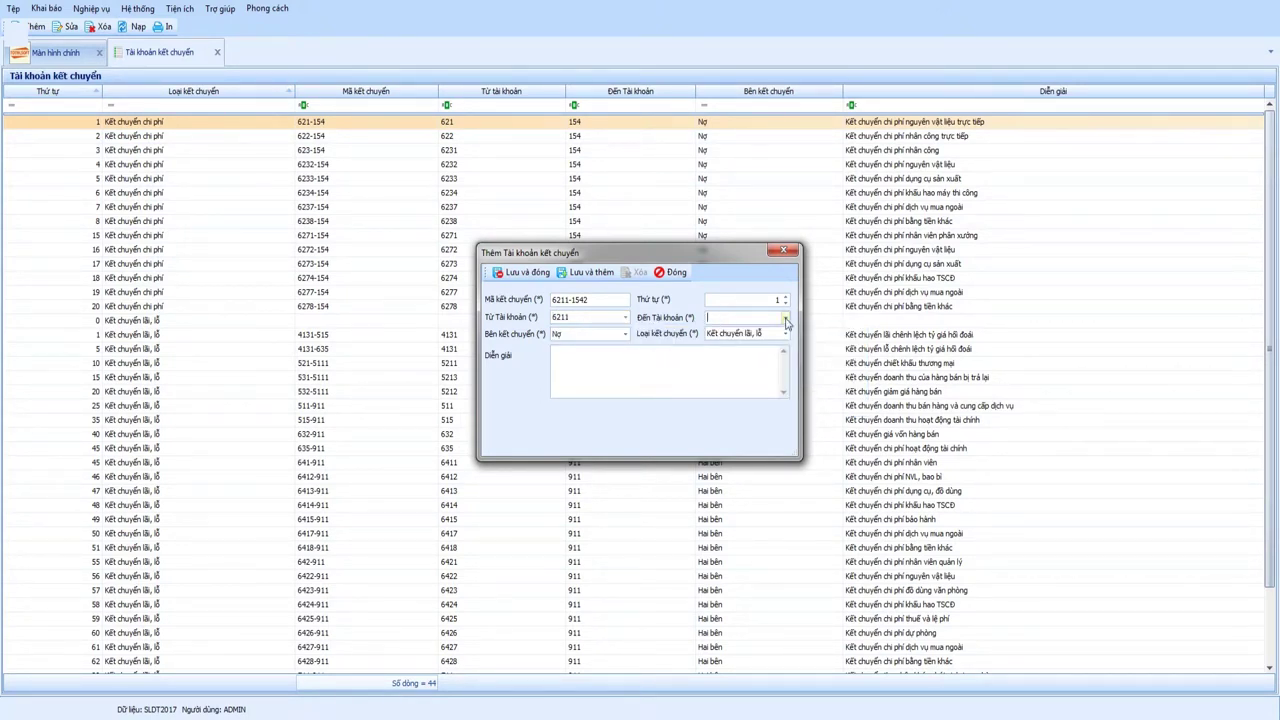
text(1542)
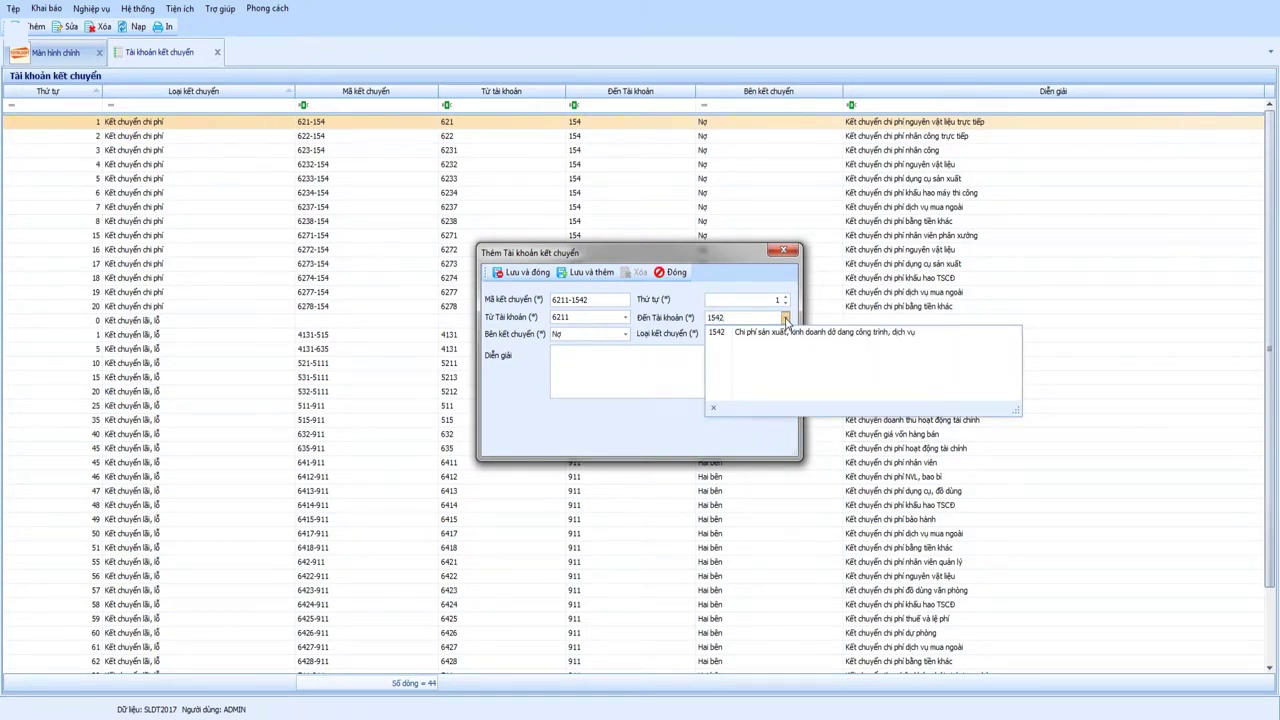
click(776, 333)
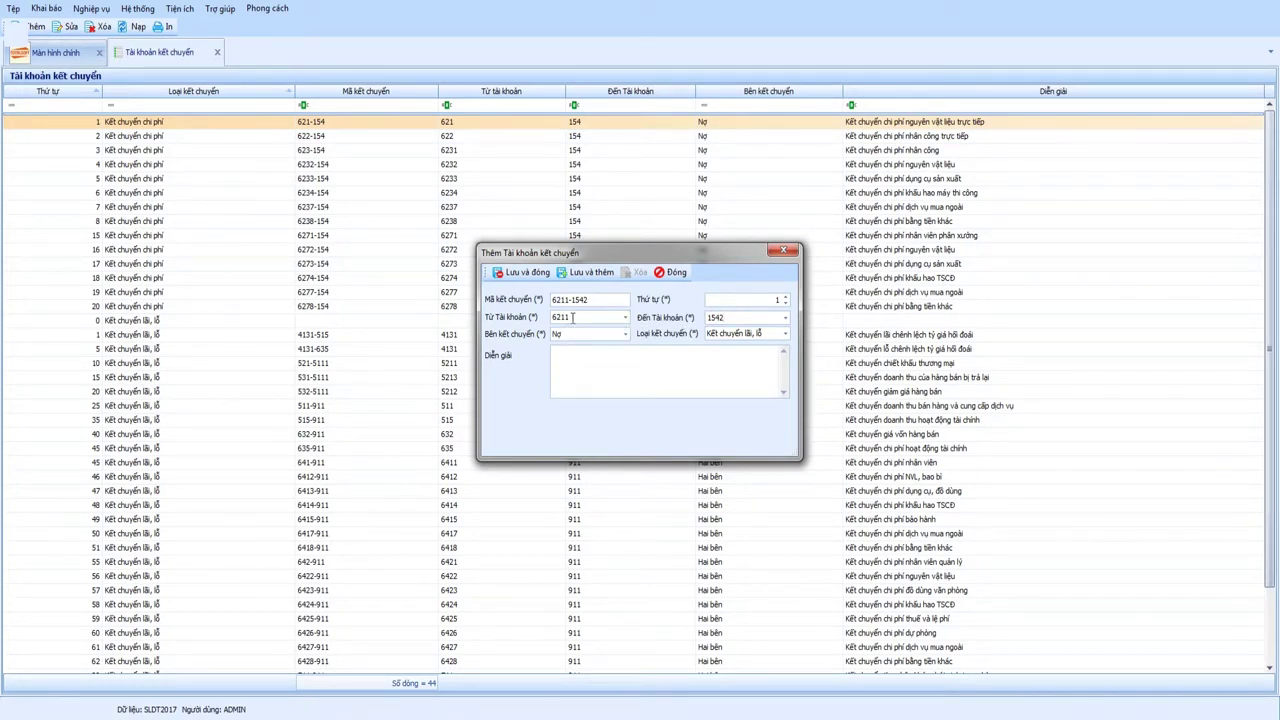
double_click(573, 316)
double_click(732, 318)
drag(630, 260, 610, 258)
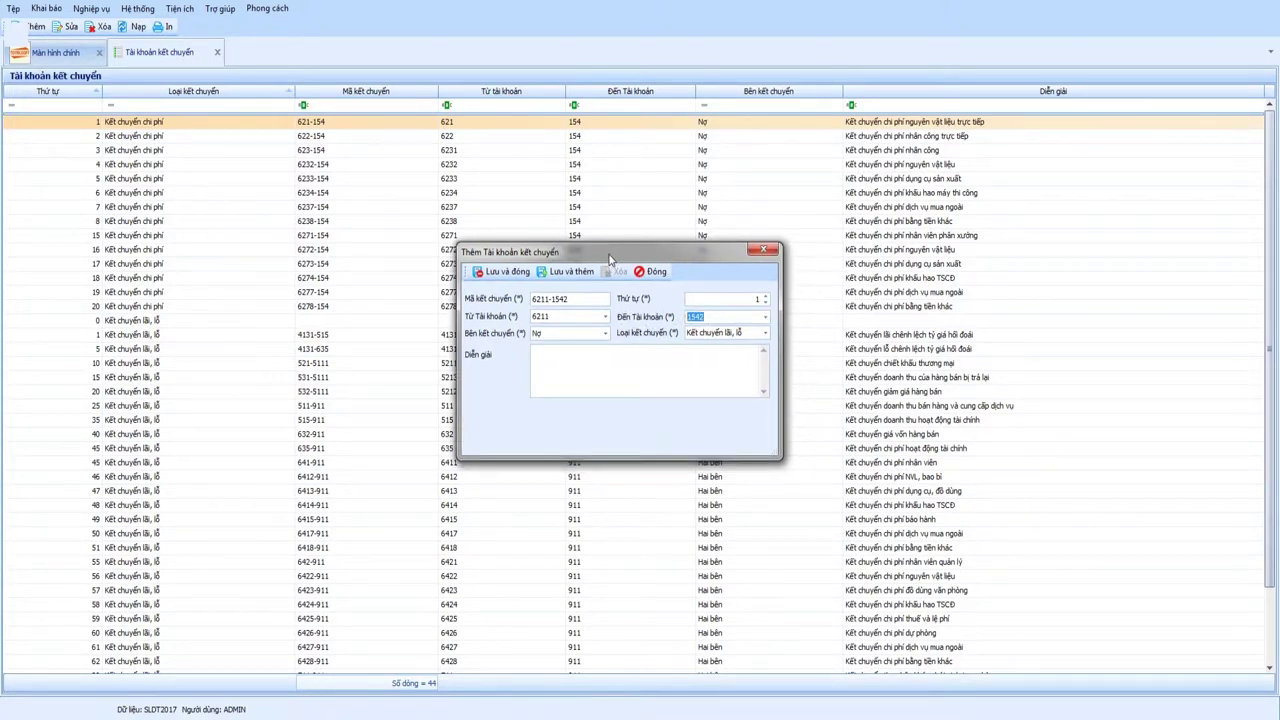
Step: Check the transfer side options, keep Nợ, and set the transfer type to Kết chuyển chi phí
click(604, 334)
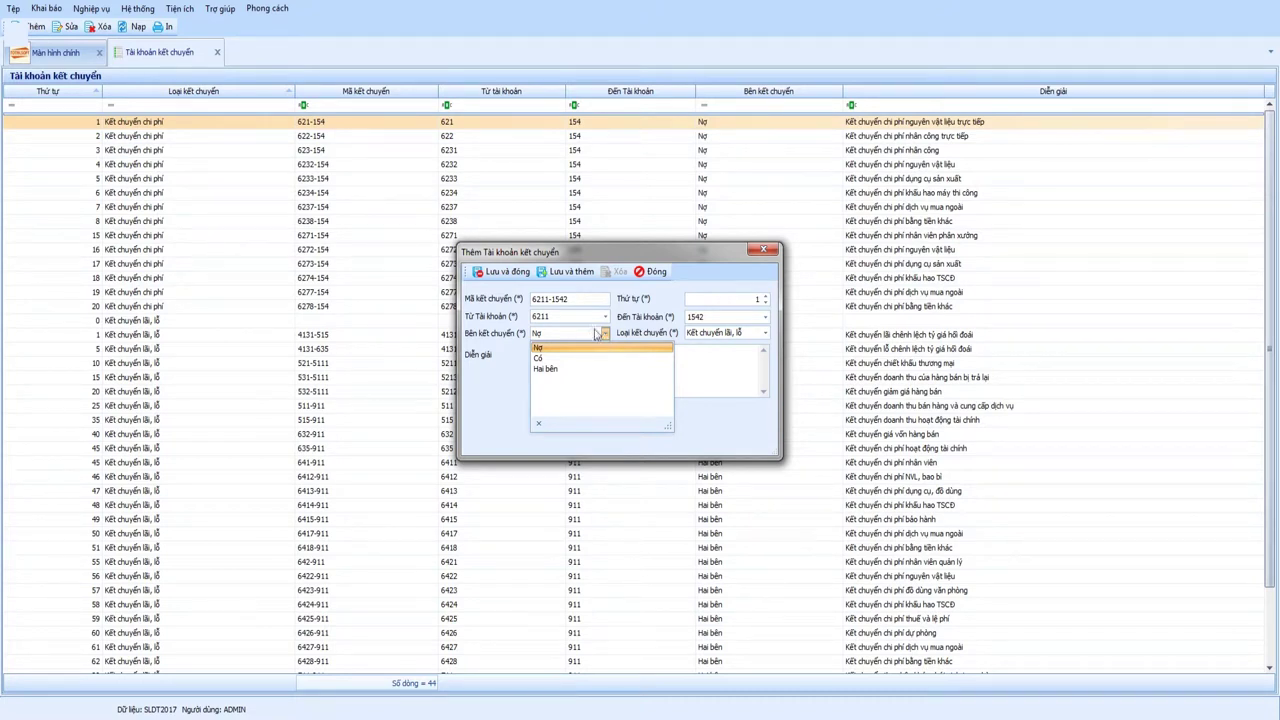
click(503, 338)
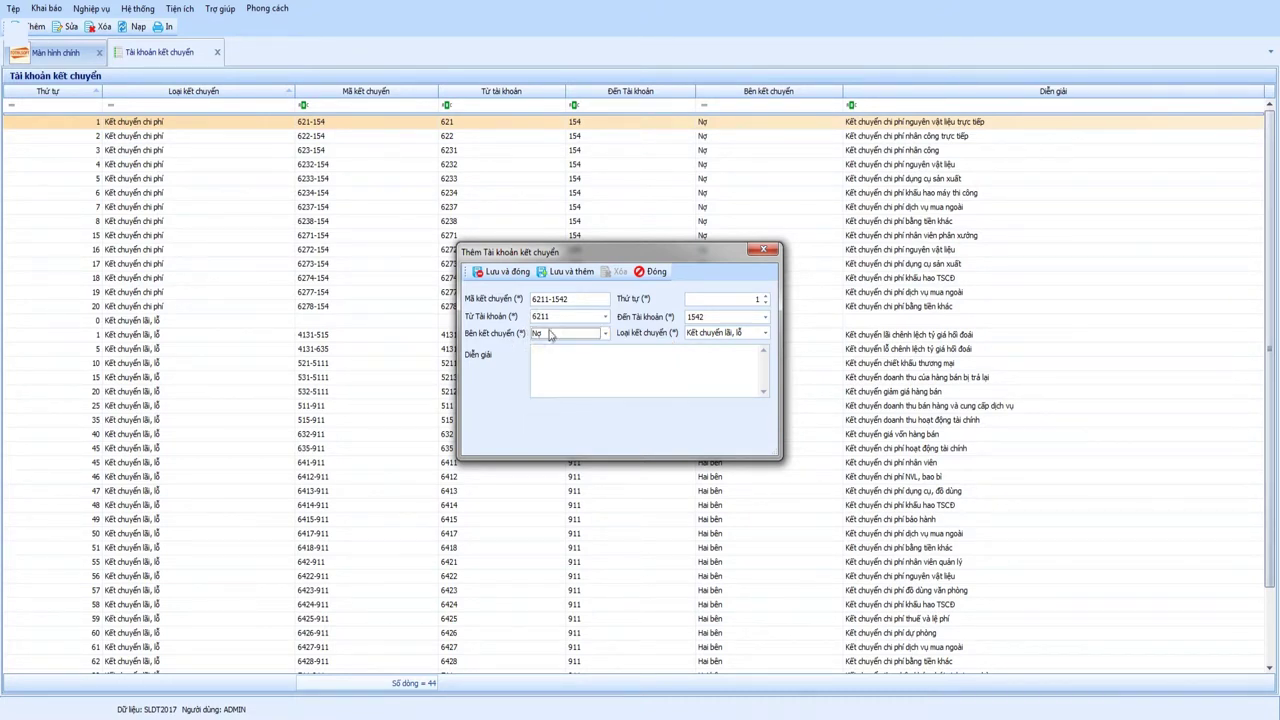
click(536, 312)
click(570, 340)
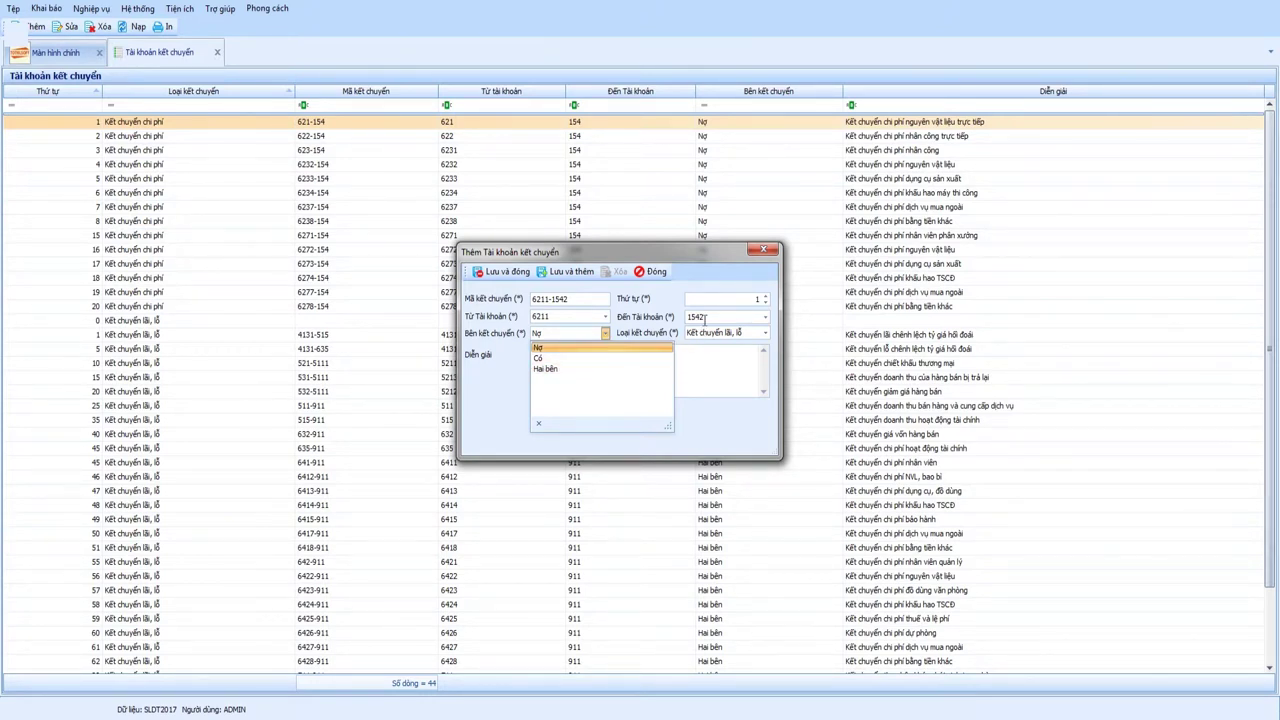
click(647, 320)
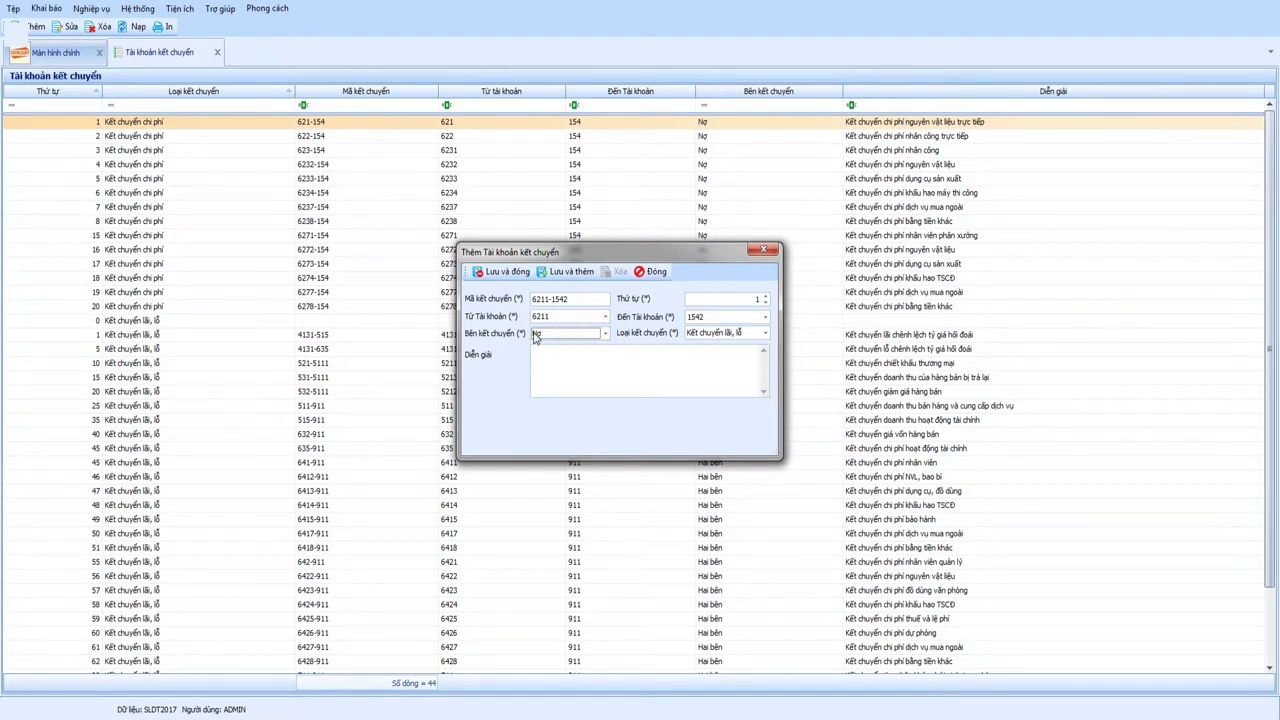
click(723, 333)
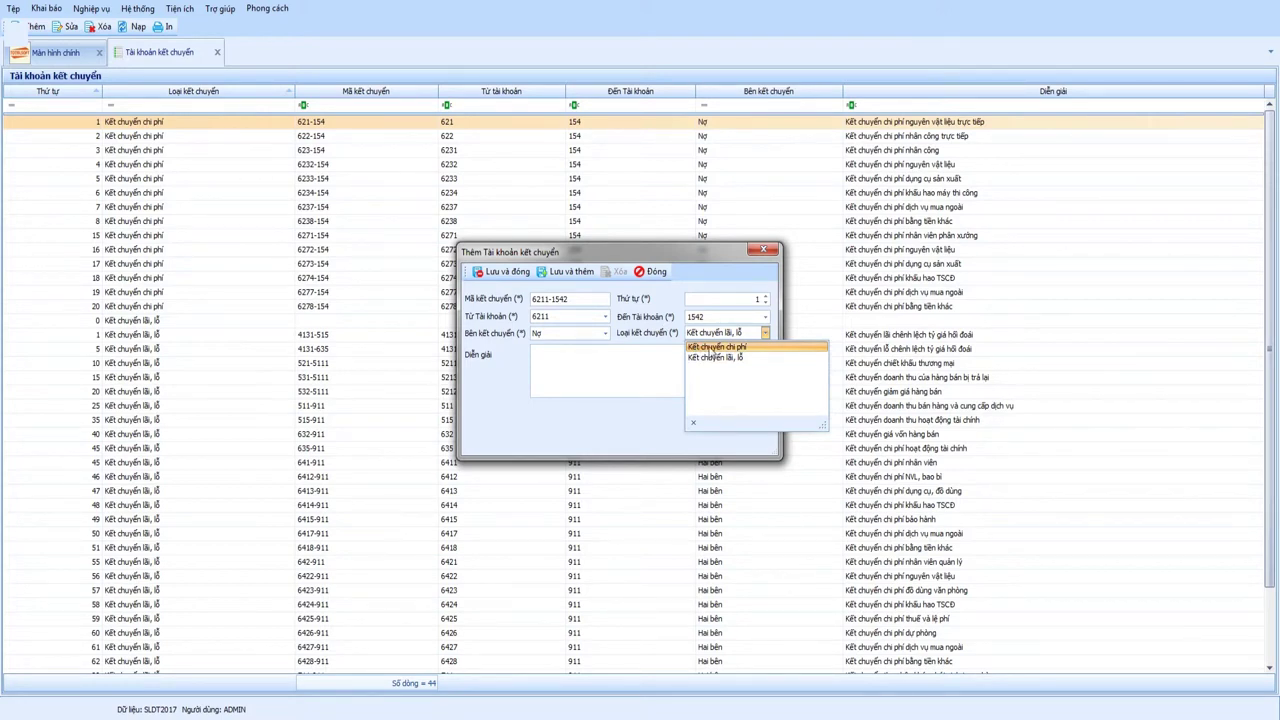
click(708, 348)
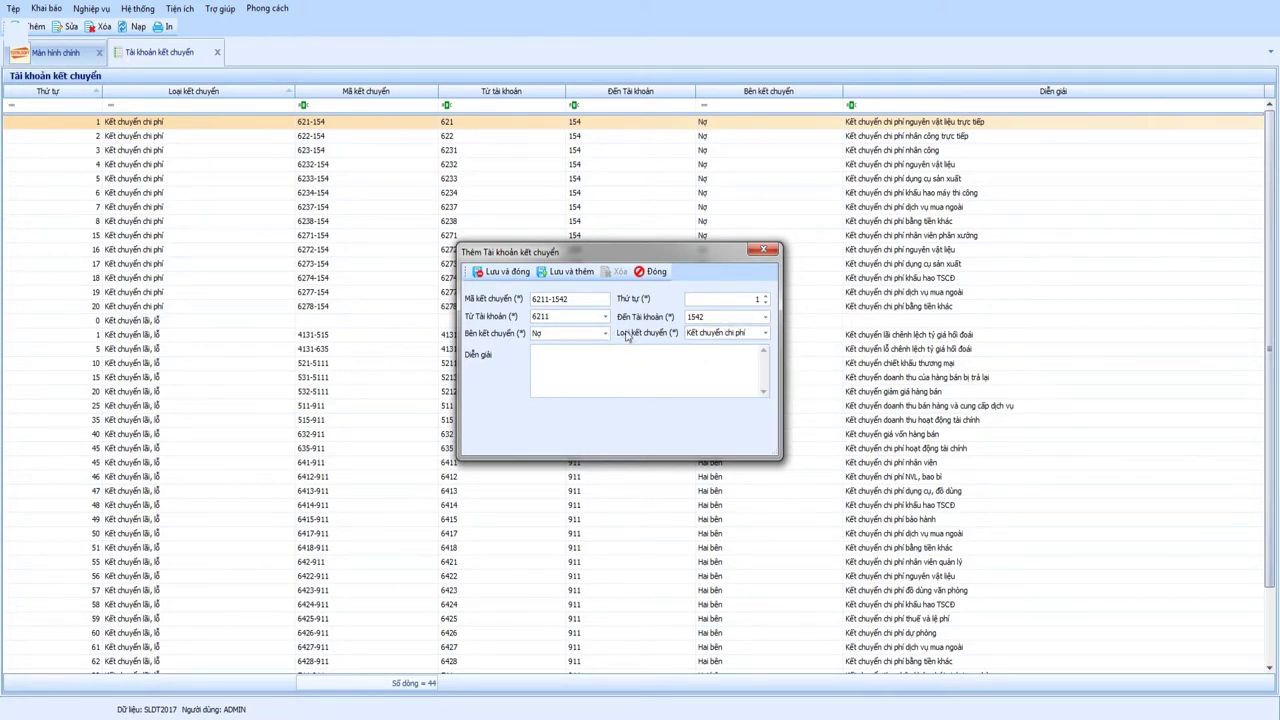
Step: Check the transfer type options, leave the description blank, and save and close the 6211-1542 transfer account
click(711, 339)
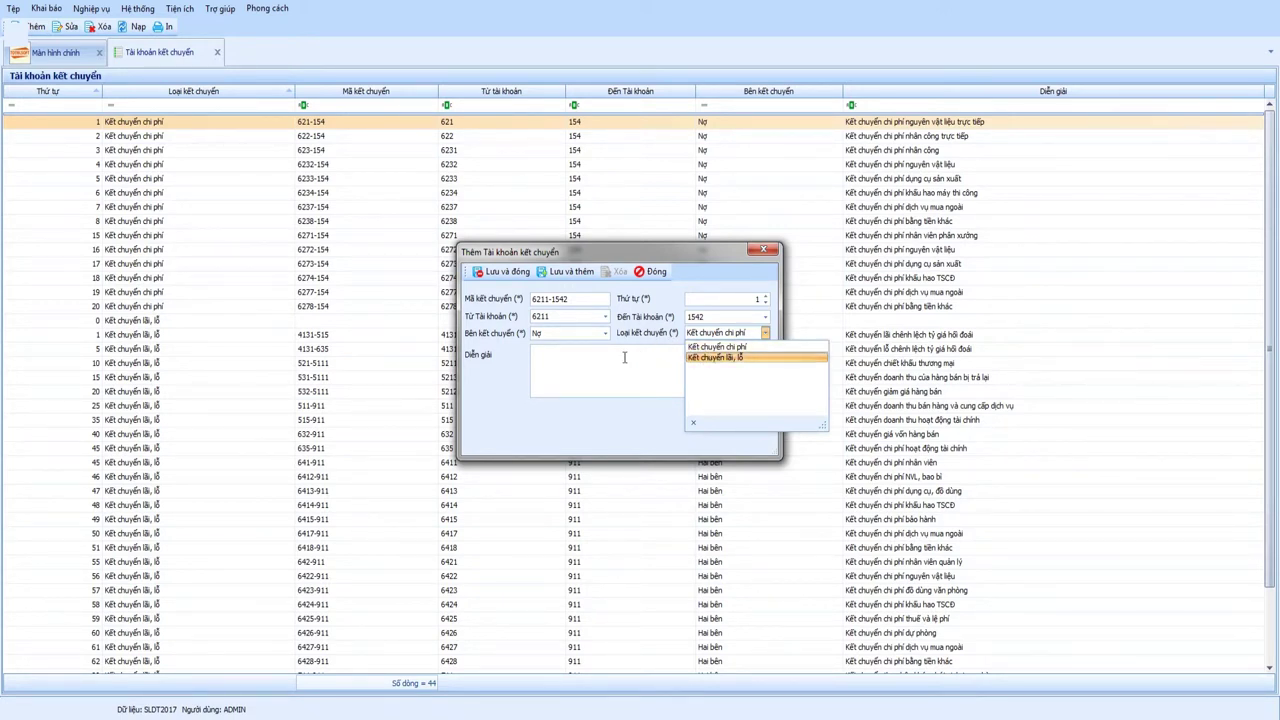
click(564, 355)
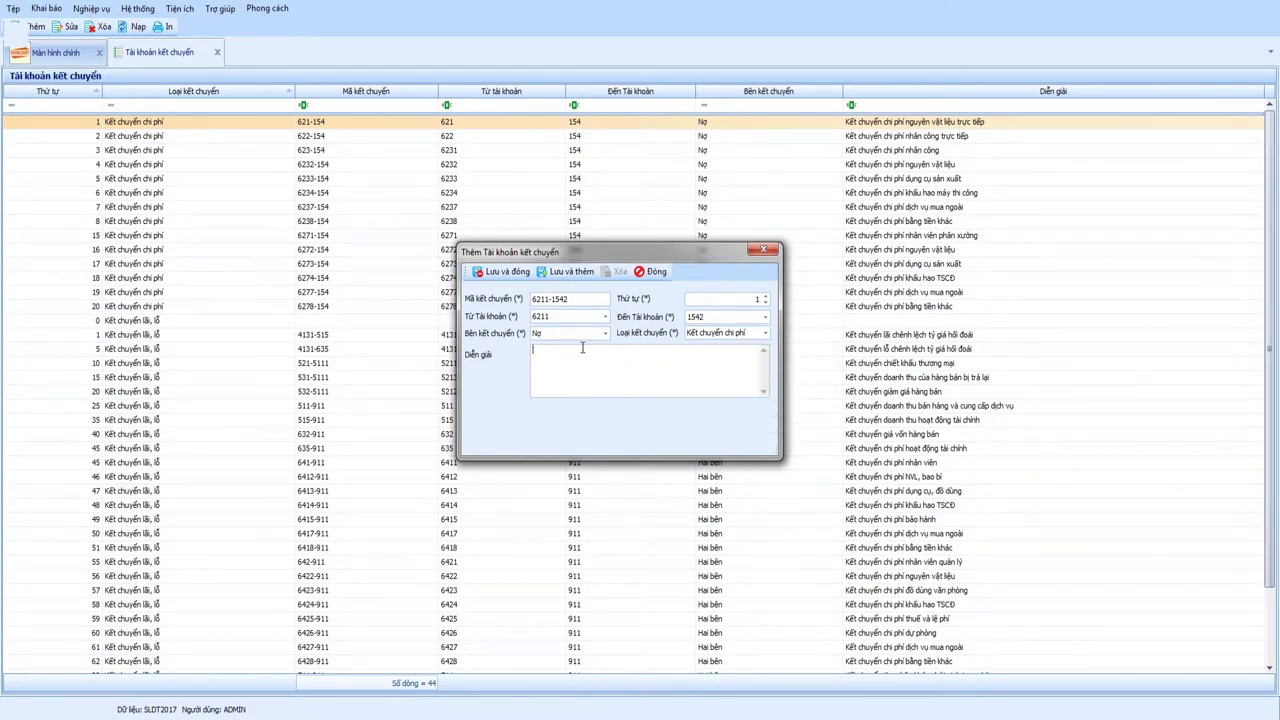
click(599, 349)
click(509, 276)
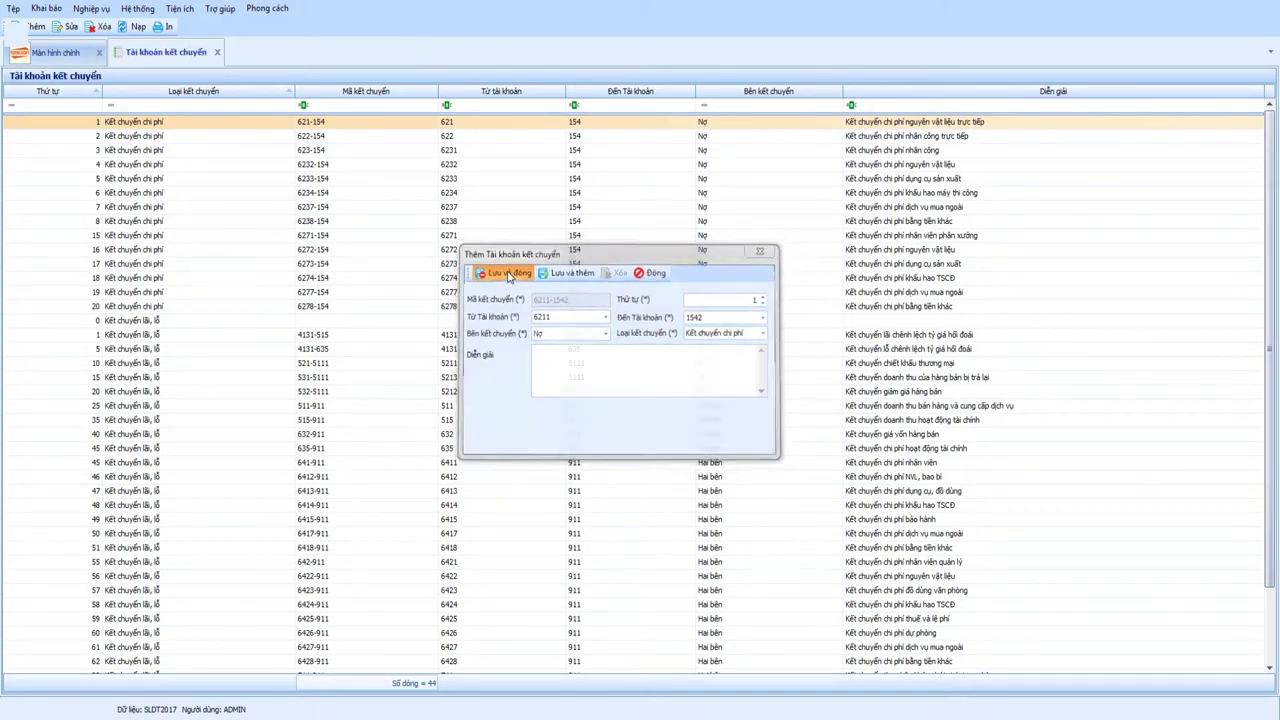
click(323, 122)
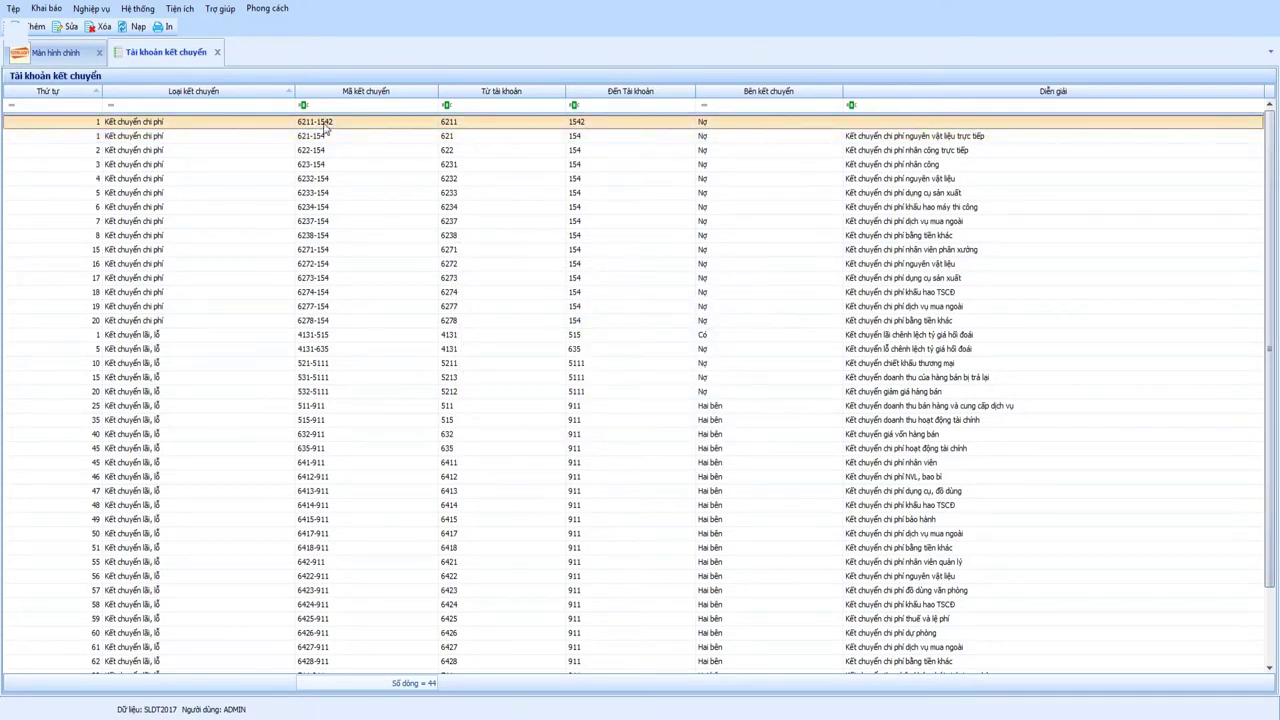
right_click(324, 126)
click(352, 133)
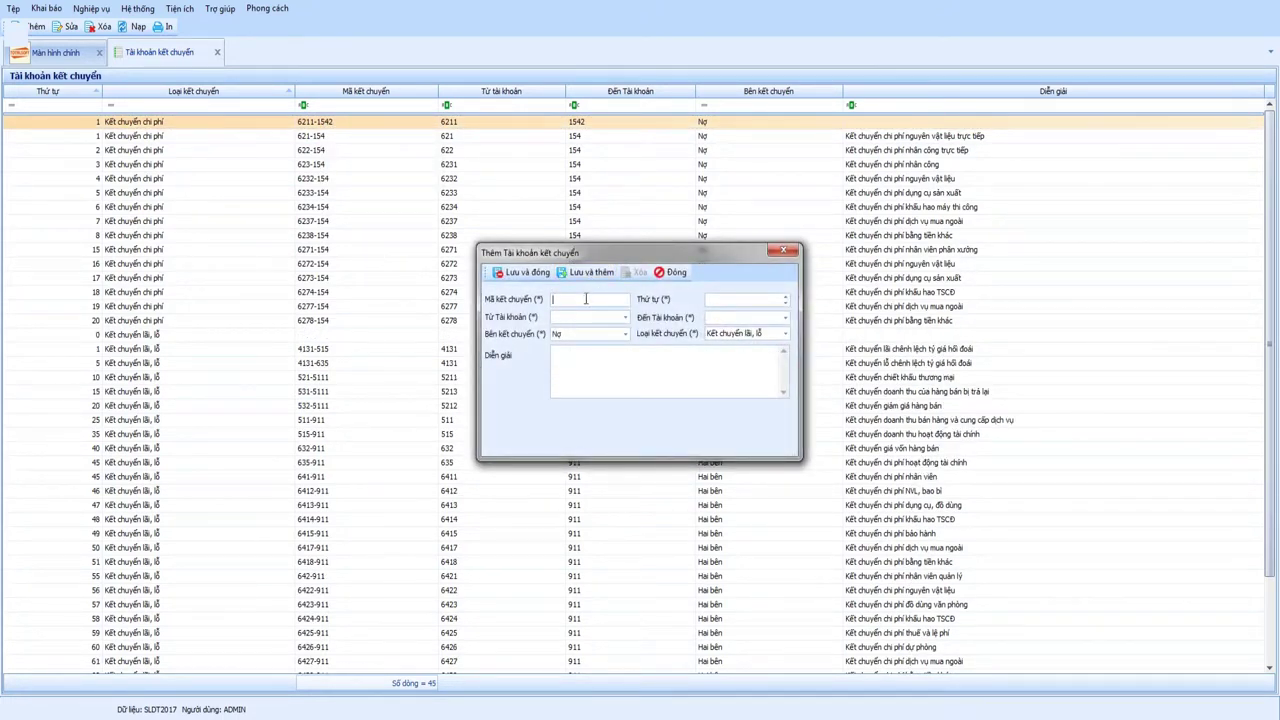
text(6)
text(121-15412)
key(Tab)
Step: Set the transfer to go from account 62121 to account 15411
click(625, 317)
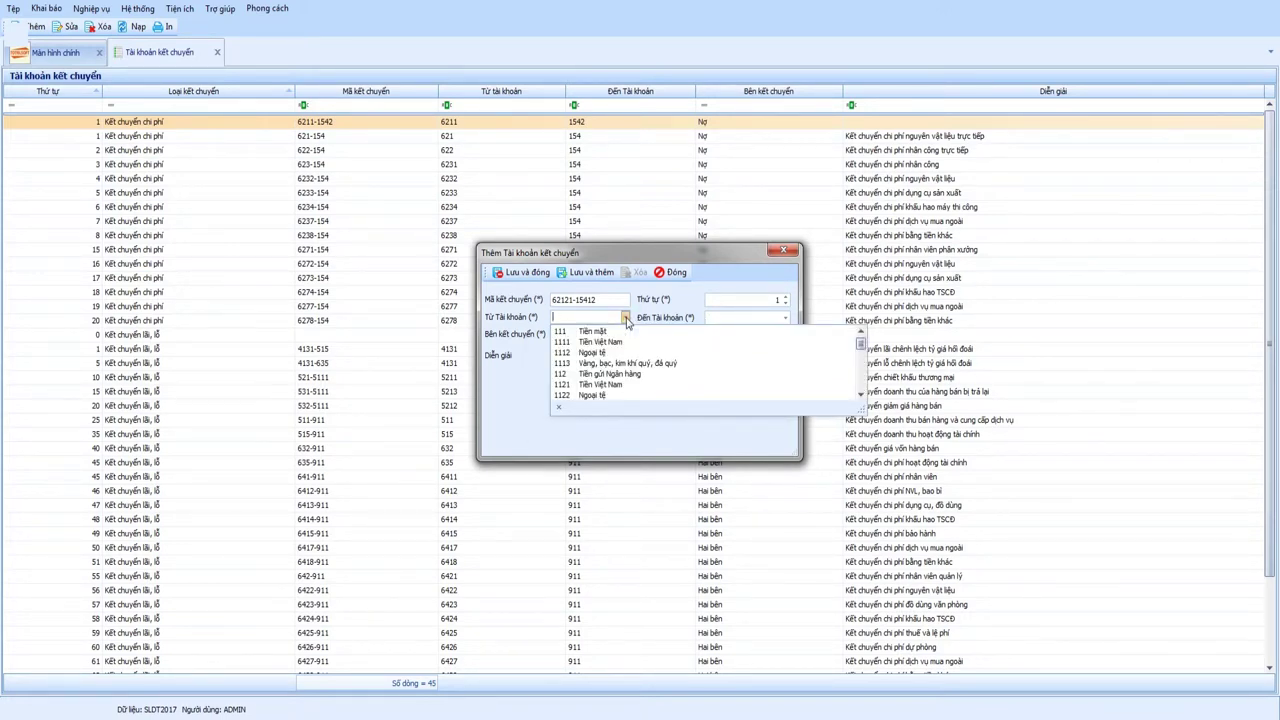
text(6212)
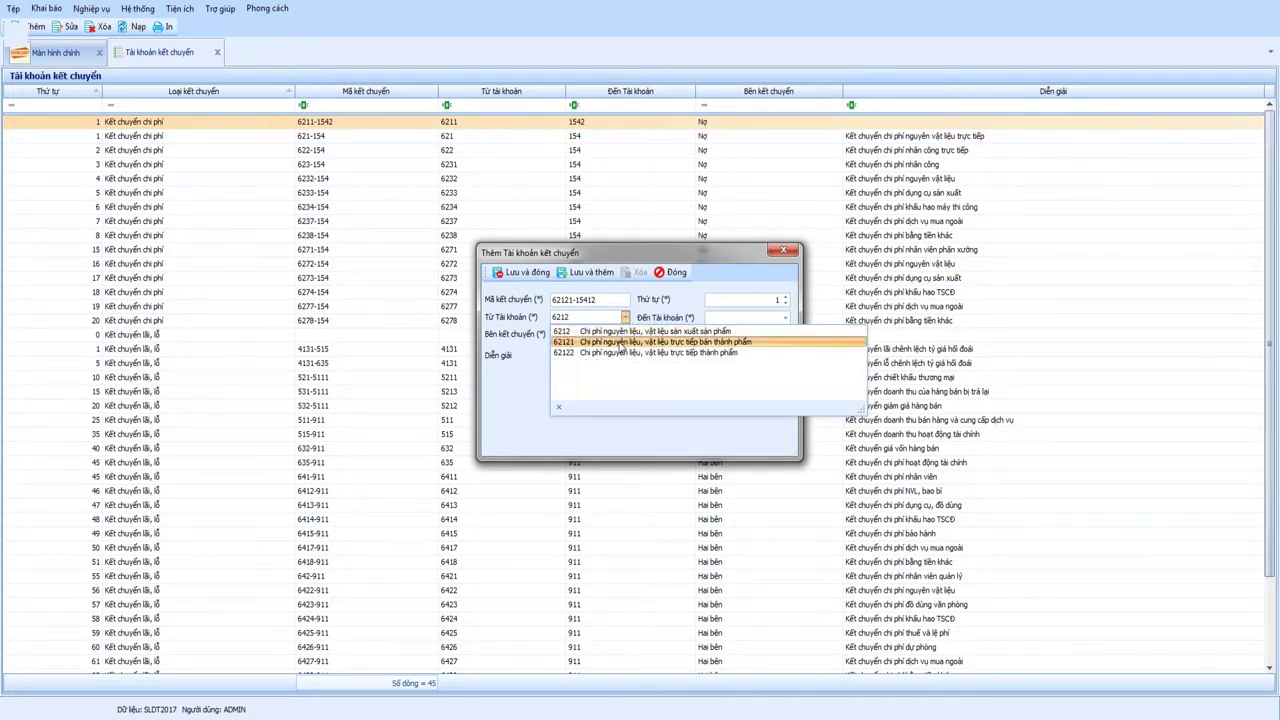
click(621, 343)
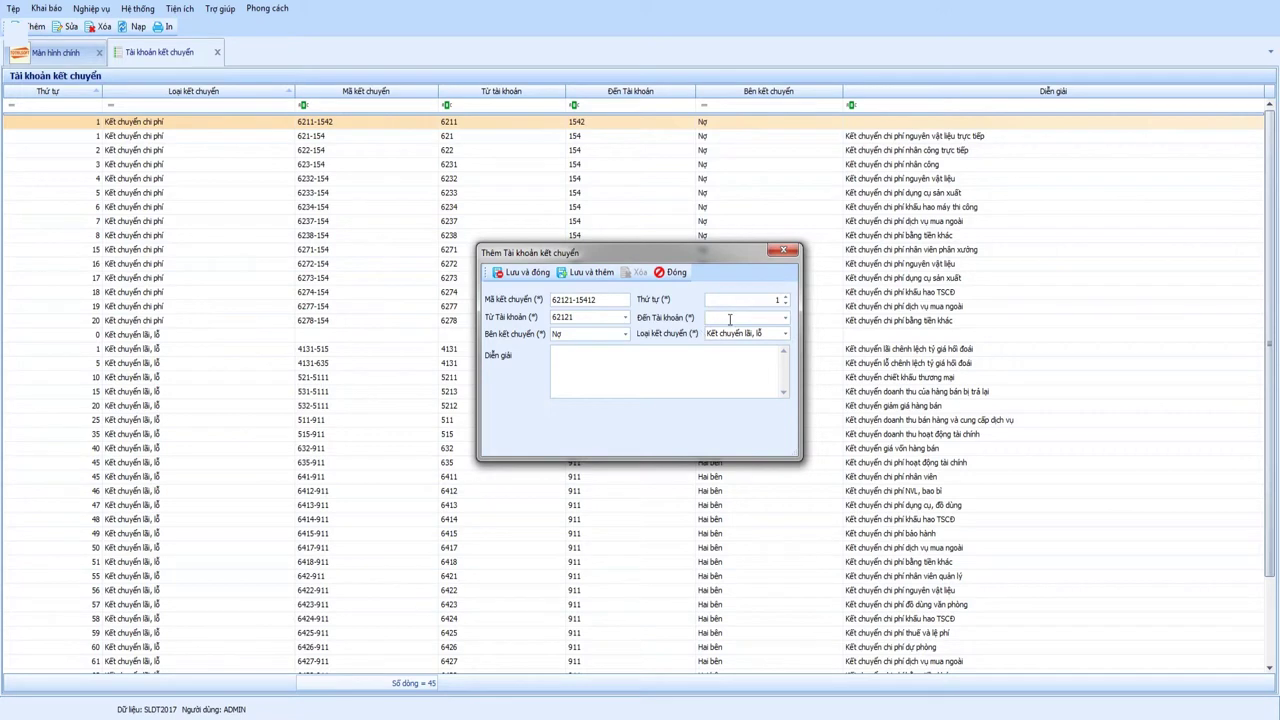
text(154)
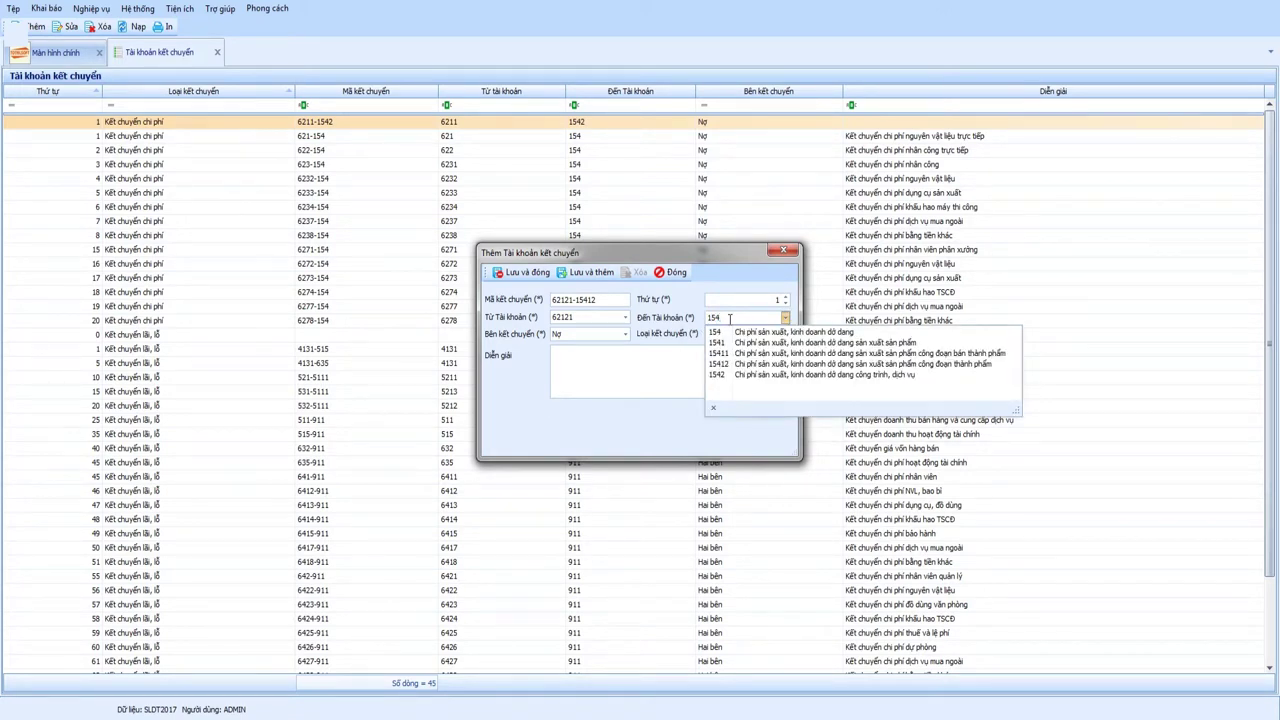
text(11)
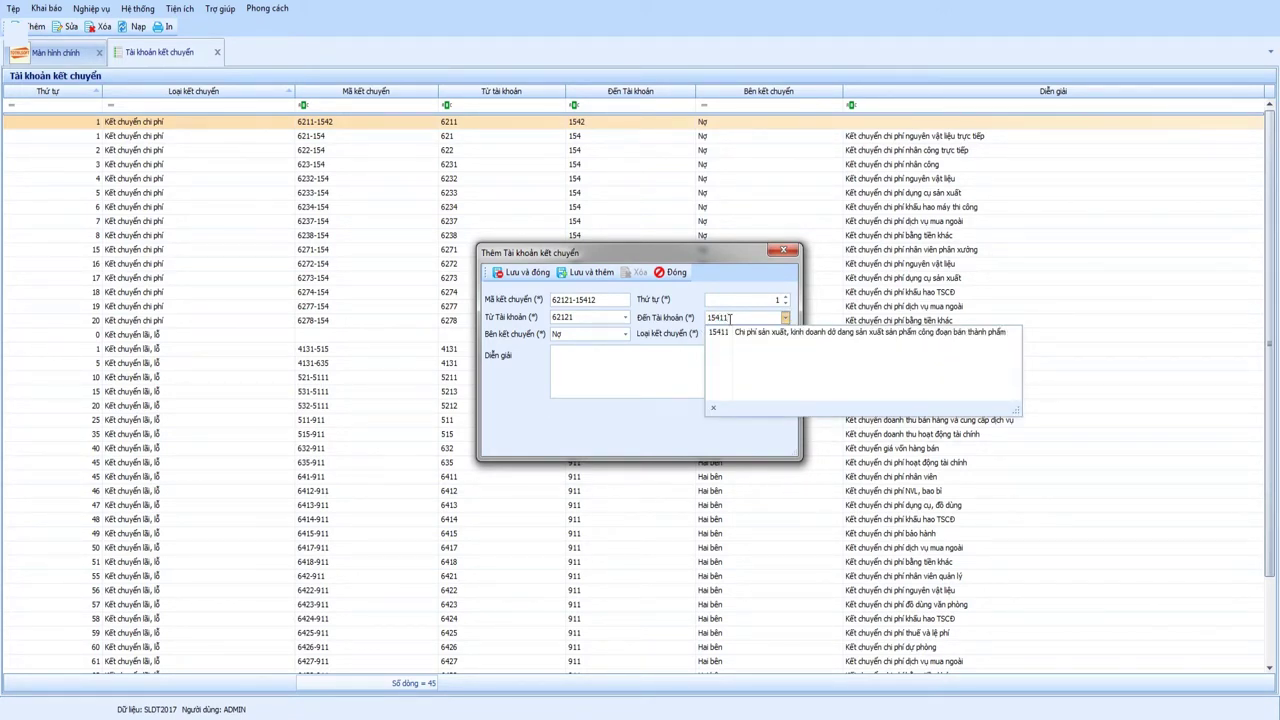
click(726, 334)
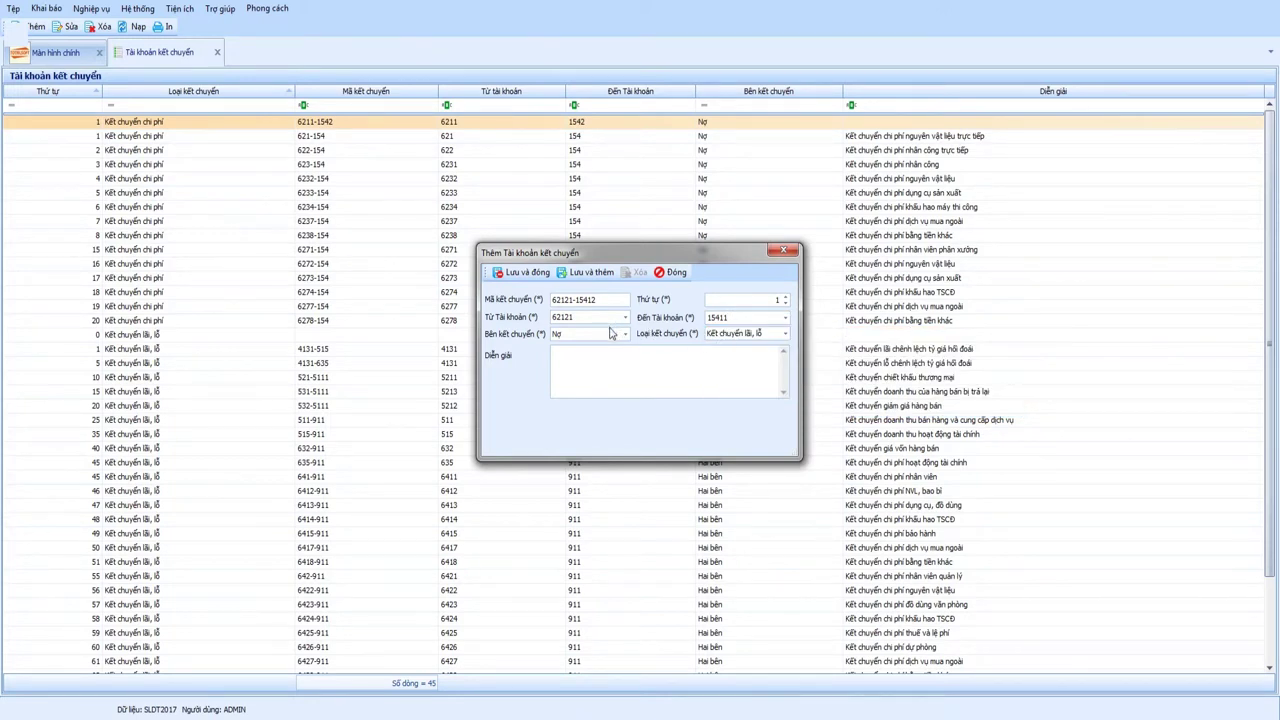
Step: Set the transfer type to Kết chuyển chi phí, check both accounts, and save and close the entry
click(733, 339)
click(730, 344)
click(560, 317)
click(709, 317)
click(581, 317)
click(496, 276)
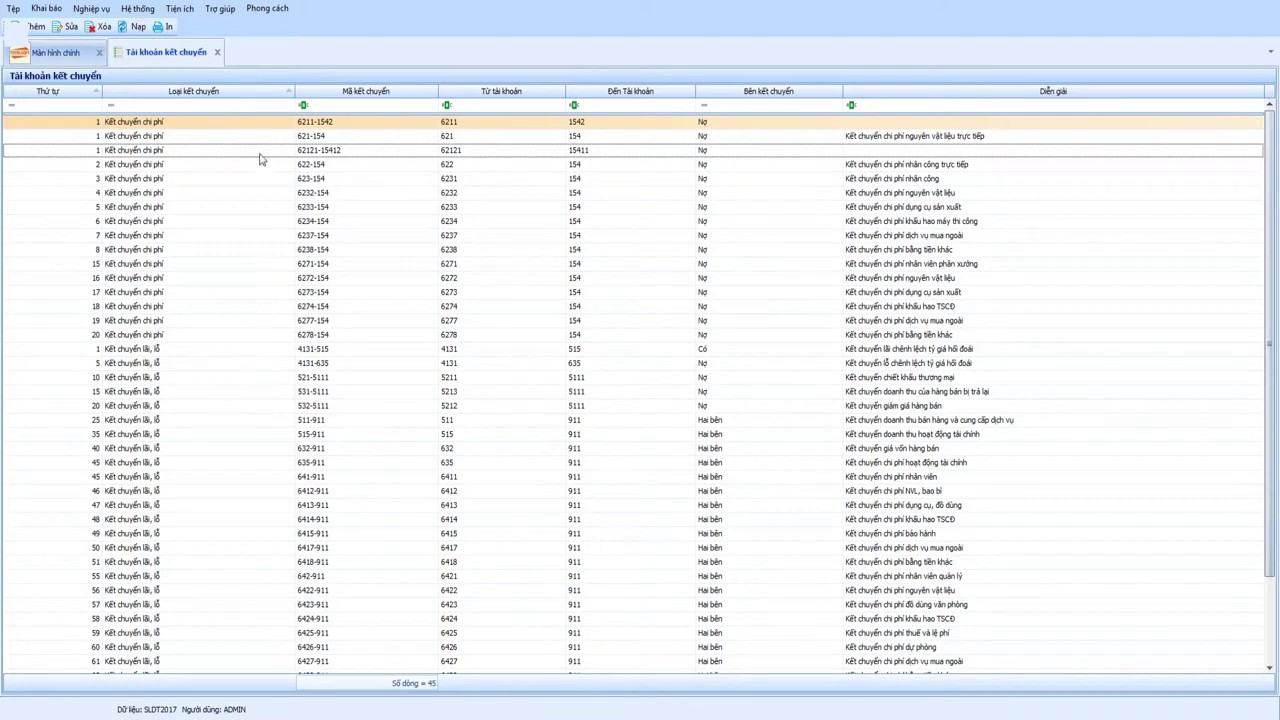
Step: Delete the 621-154 transfer account from the list and confirm the deletion
click(220, 141)
right_click(137, 138)
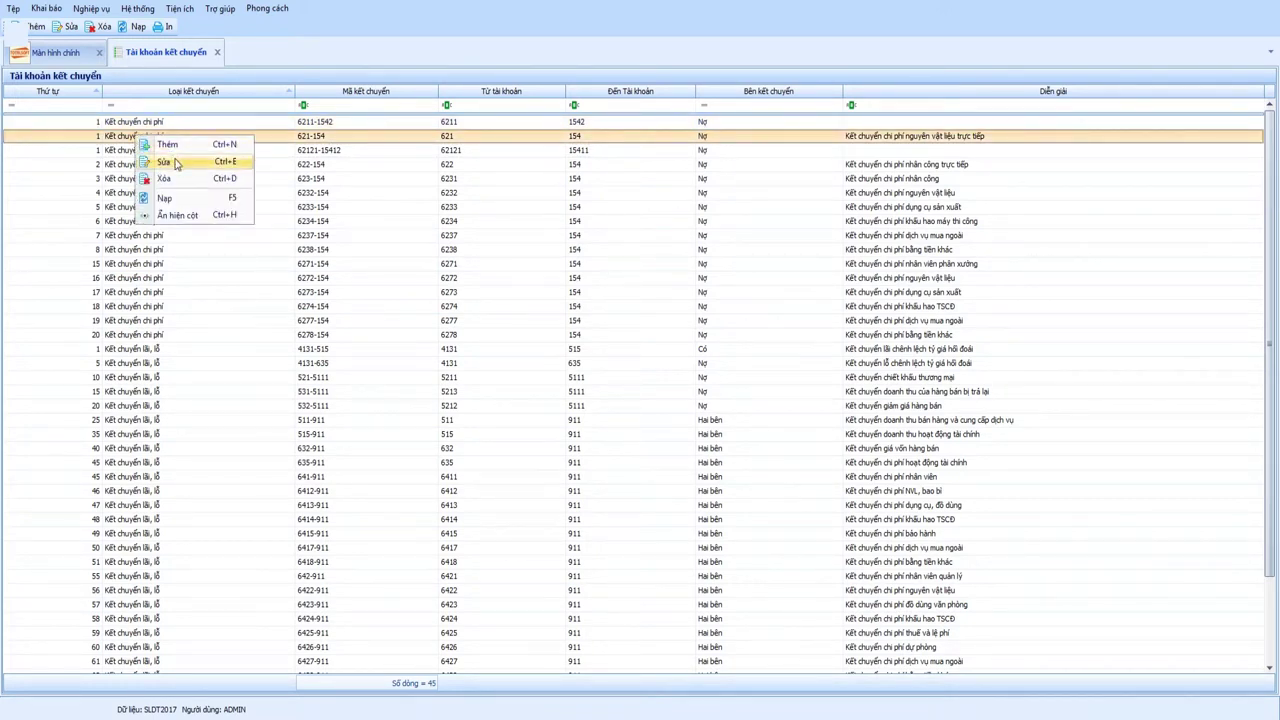
click(164, 178)
click(690, 407)
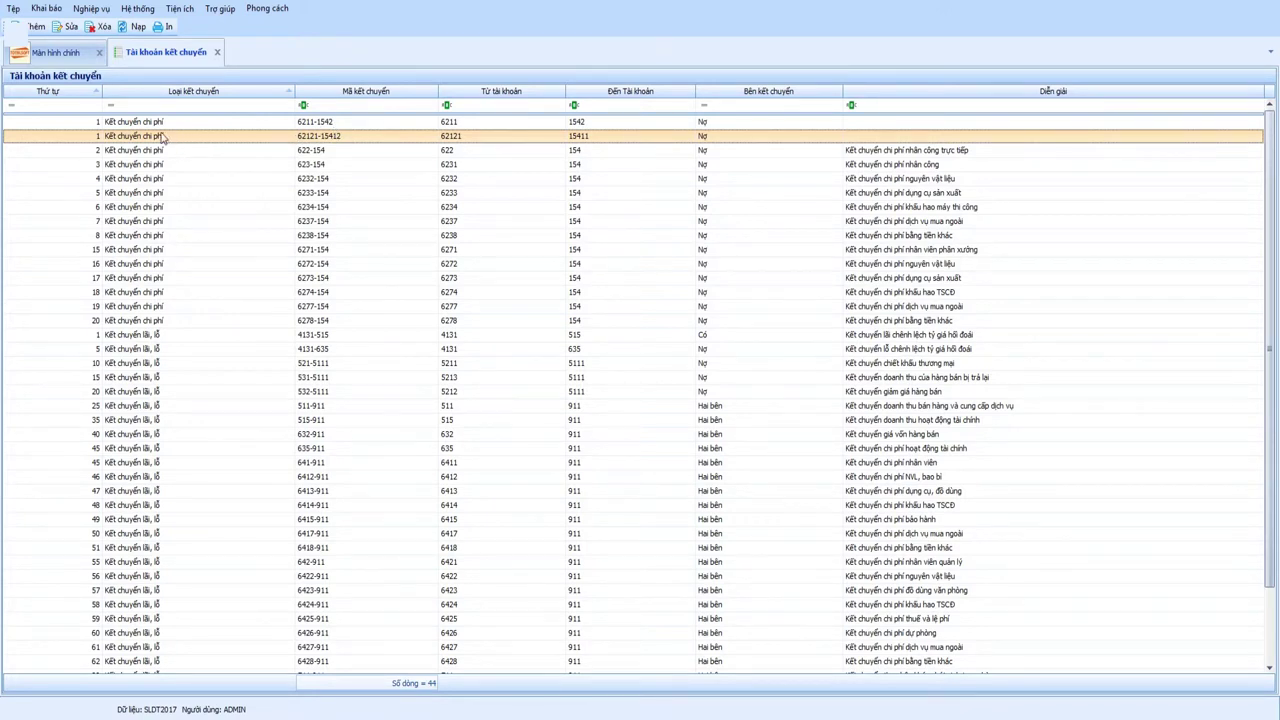
right_click(316, 141)
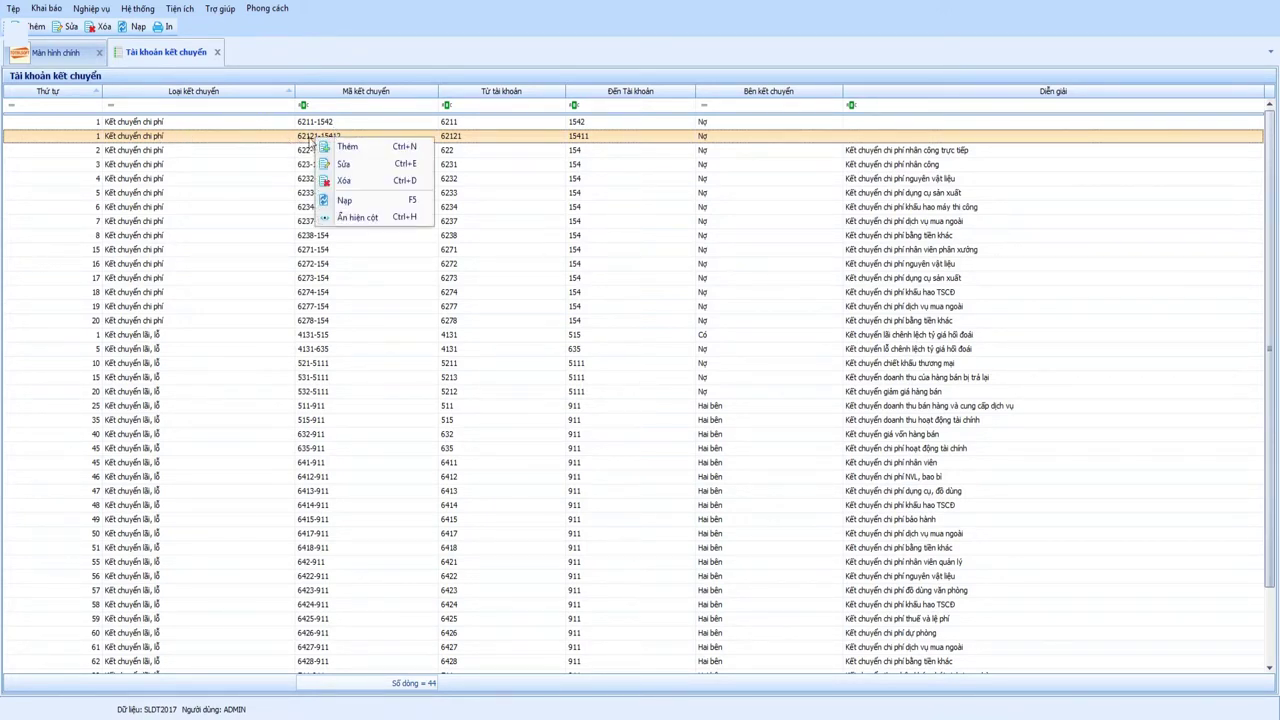
click(272, 141)
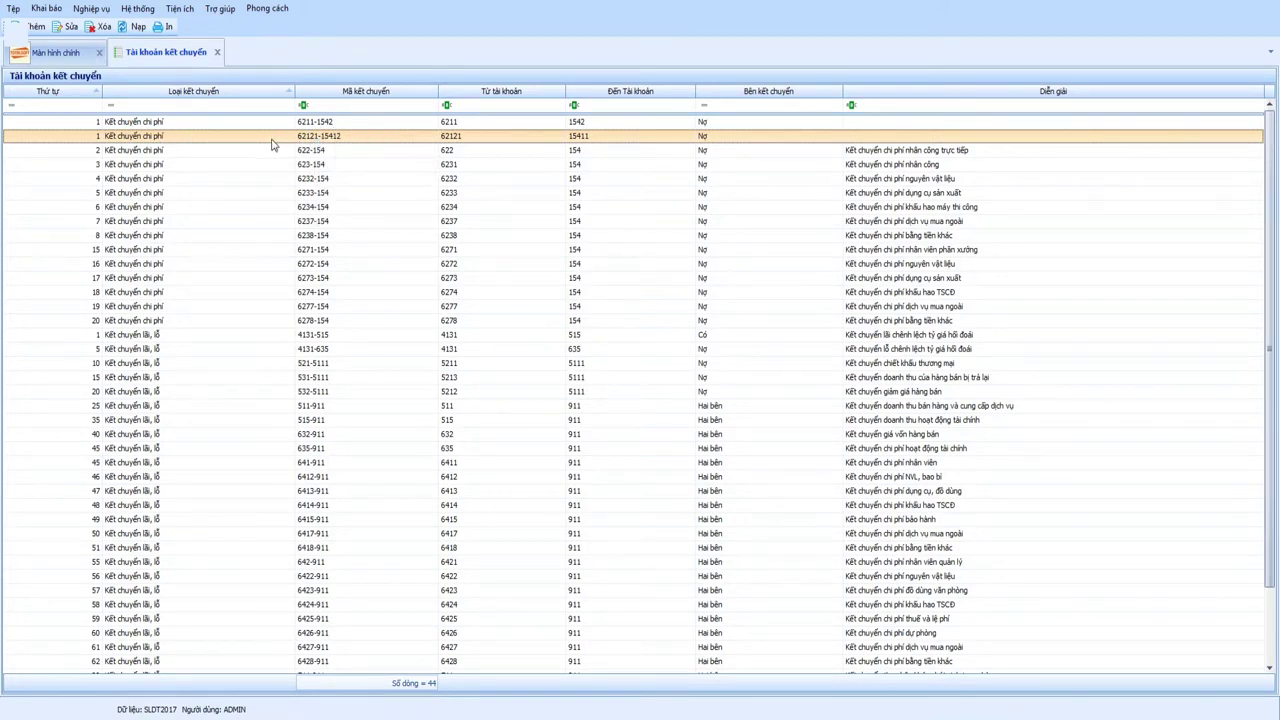
click(302, 251)
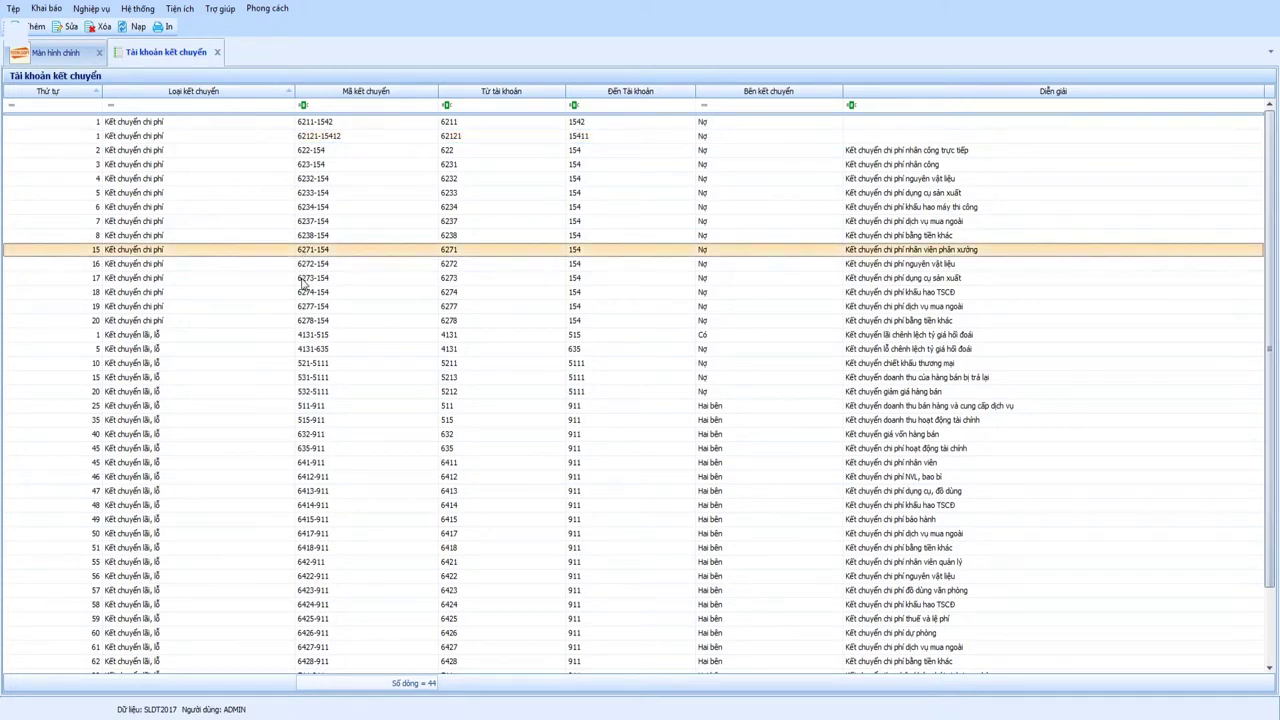
key(Down)
key(Down)
key(Down)
key(Down)
key(Down)
key(Down)
key(Up)
key(Up)
key(Up)
key(Up)
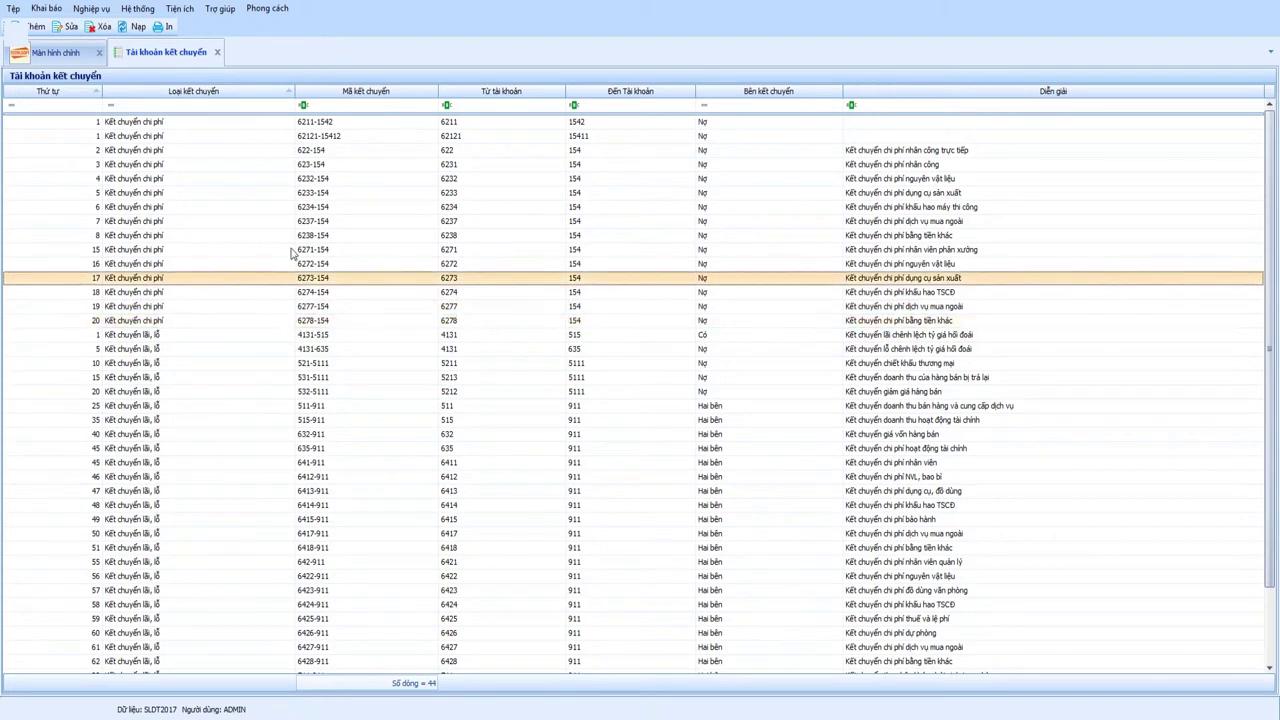
Step: Examine the profit and loss transfer entries from 4131-515 to 911-4212 and the cost transfer entries from 6233-154 to 6278-154
scroll(250, 450, down, 2)
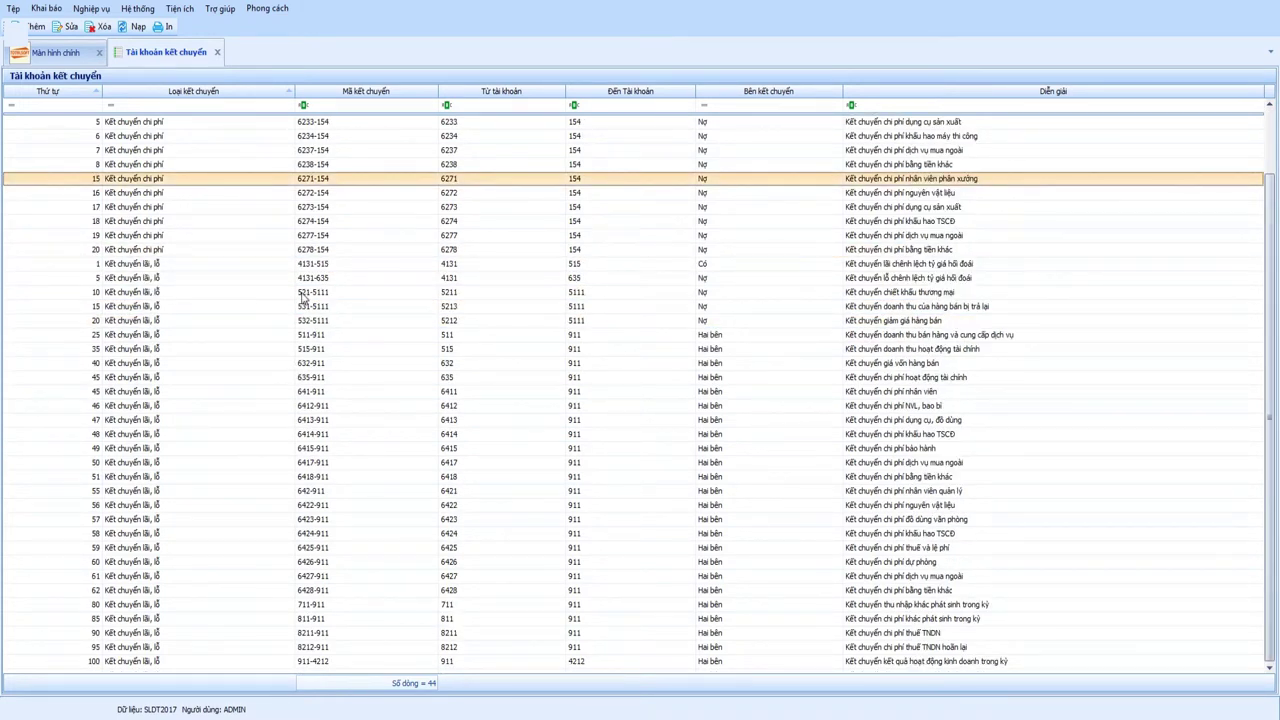
drag(290, 310, 282, 666)
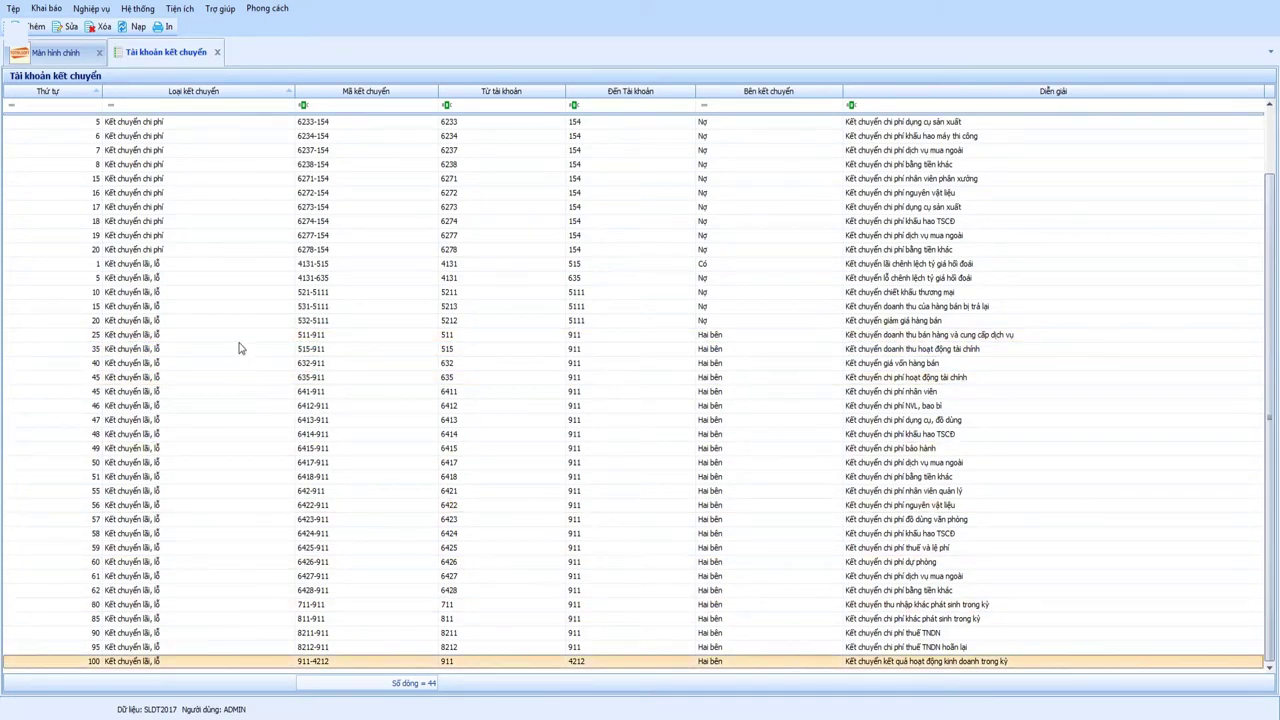
drag(234, 312, 238, 275)
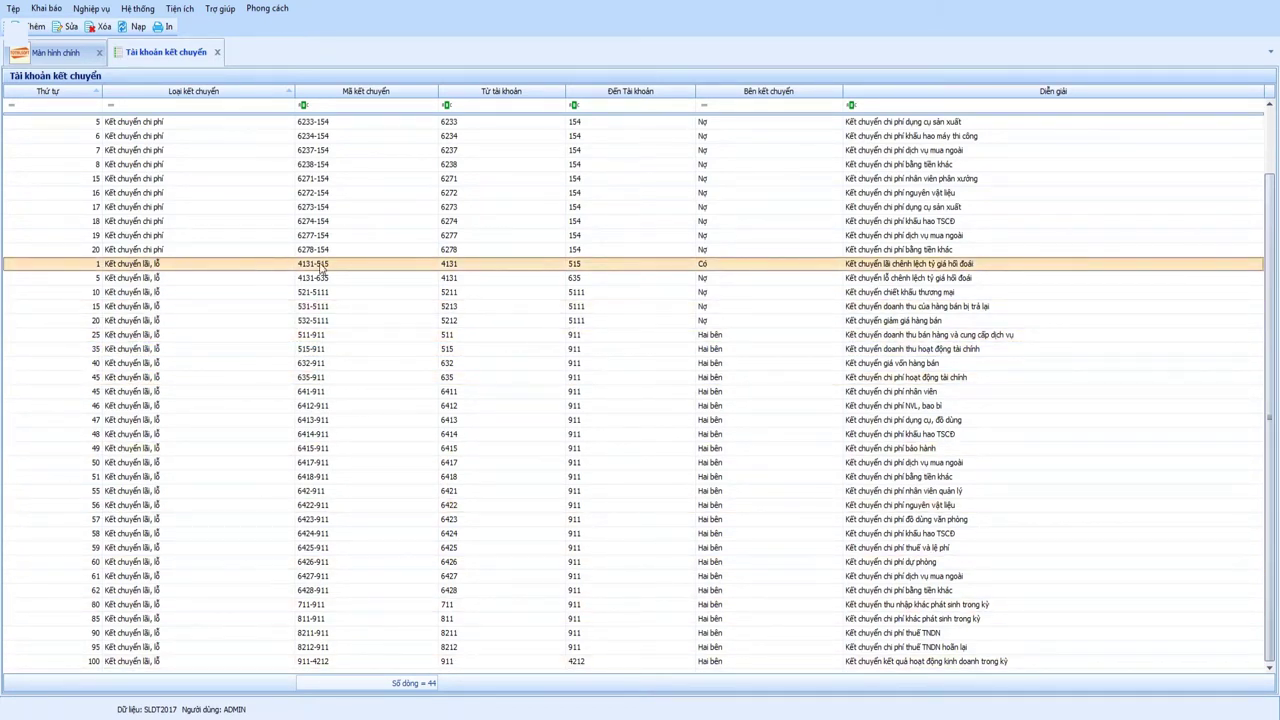
click(330, 337)
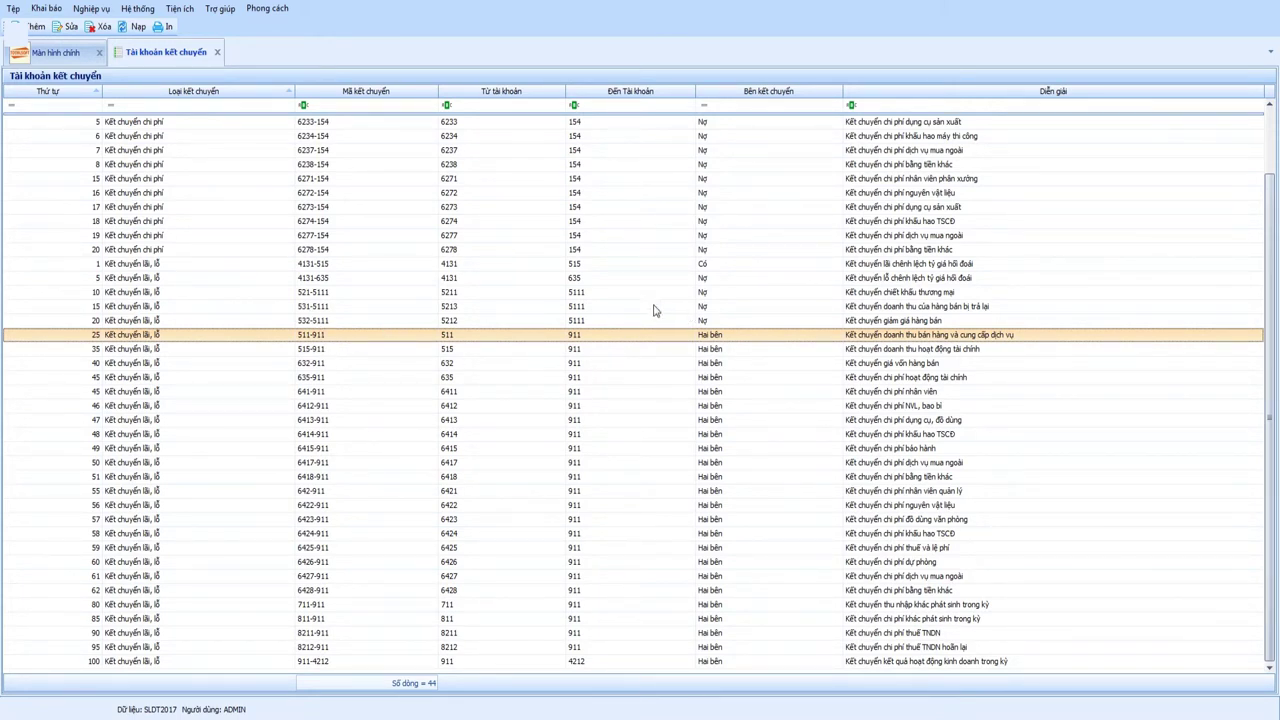
click(248, 265)
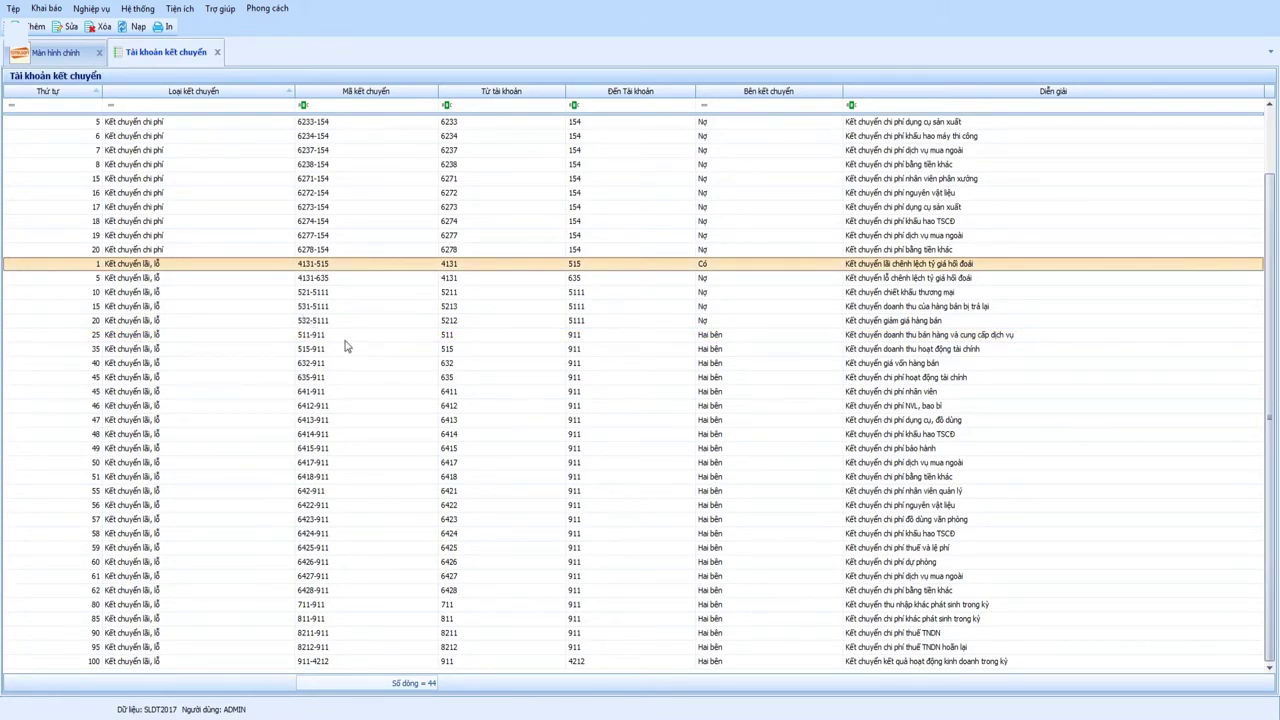
click(287, 338)
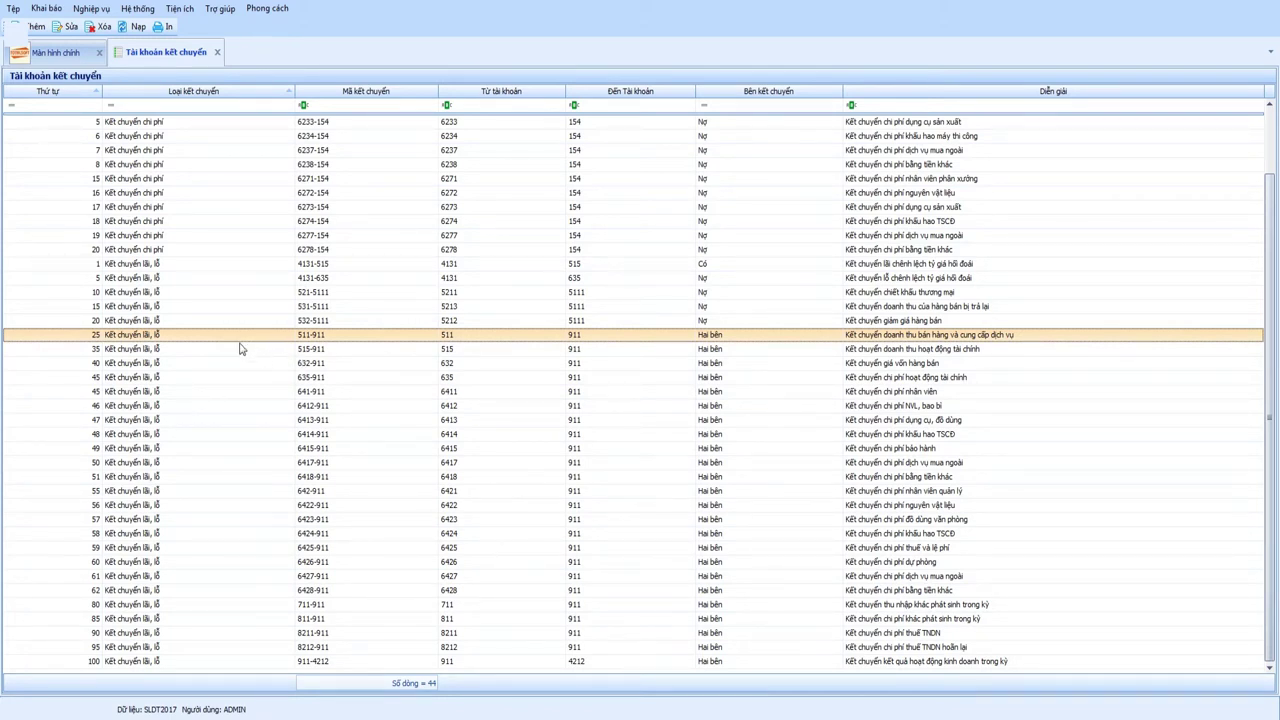
click(232, 123)
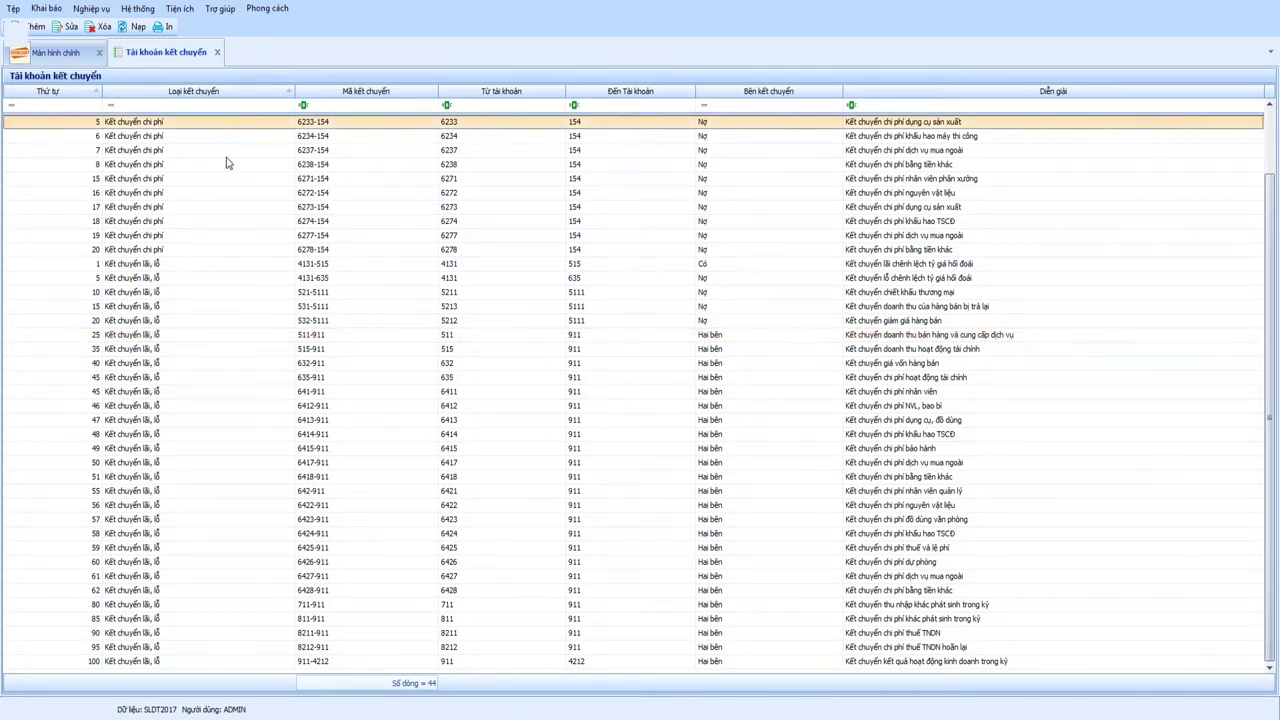
drag(227, 163, 193, 249)
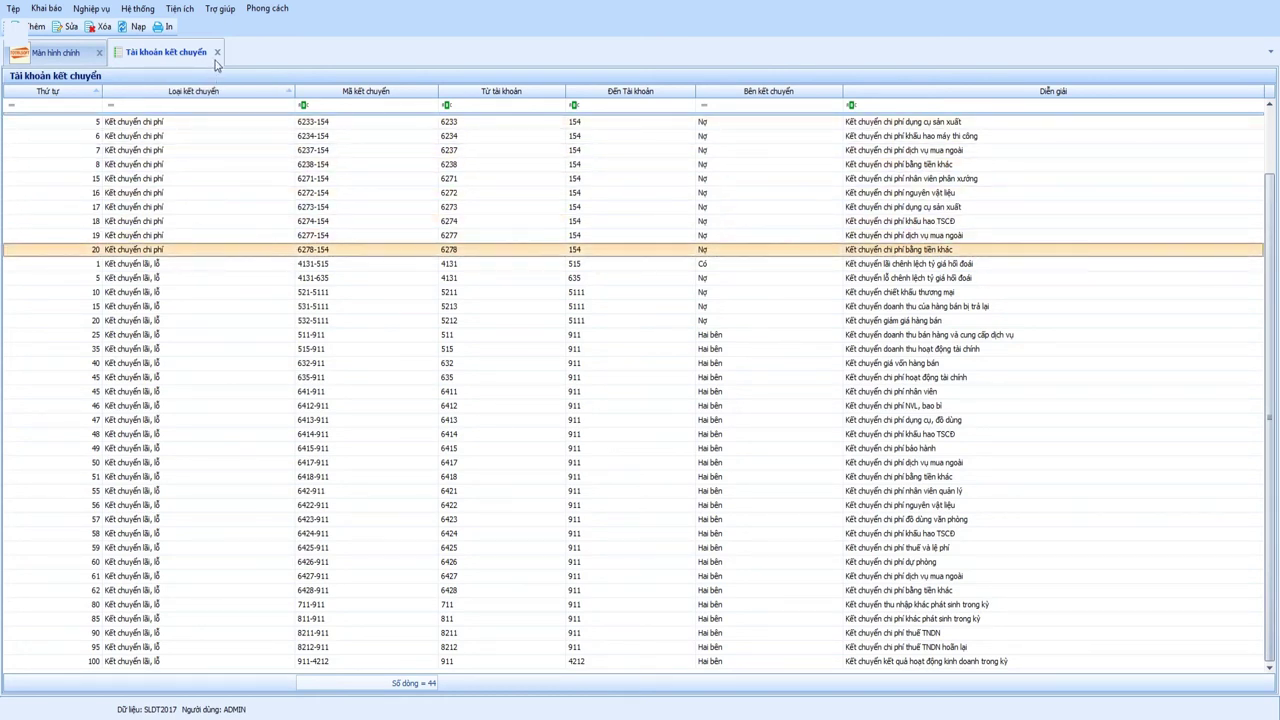